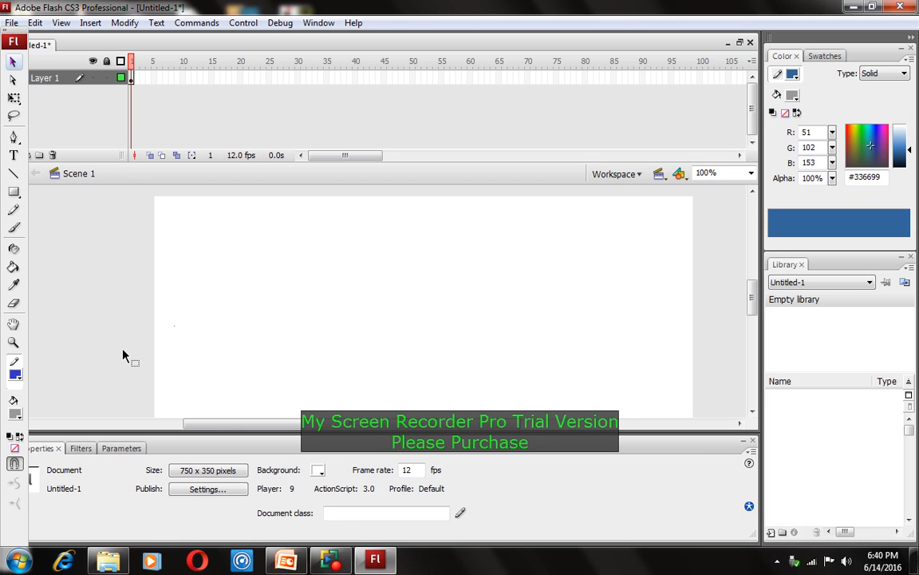
Select frame 1 on Layer 1 and close its frame menu without changes
click(131, 79)
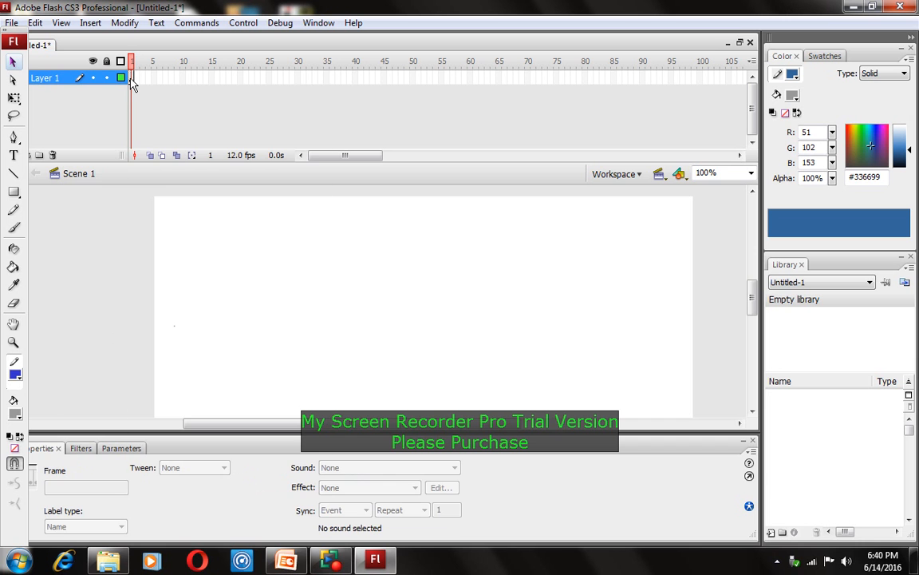
right_click(131, 78)
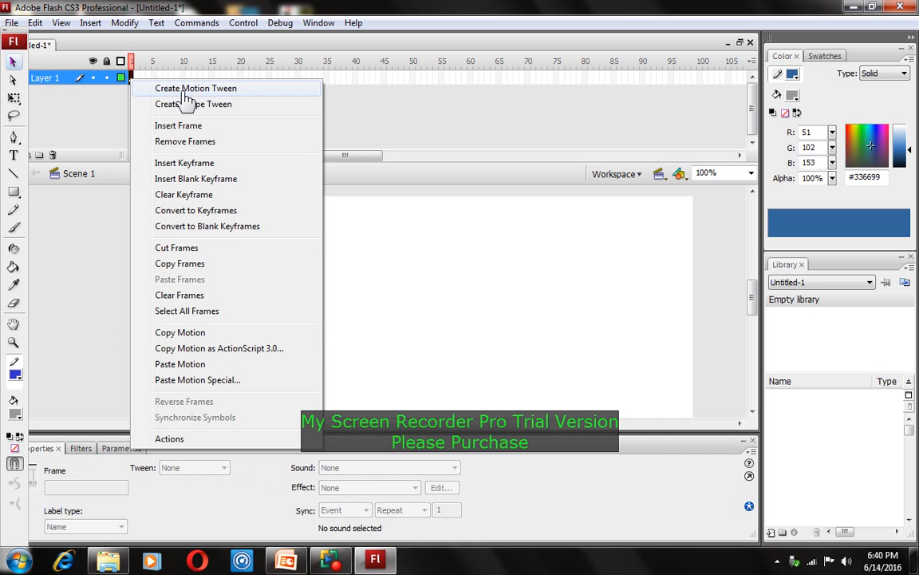
click(92, 109)
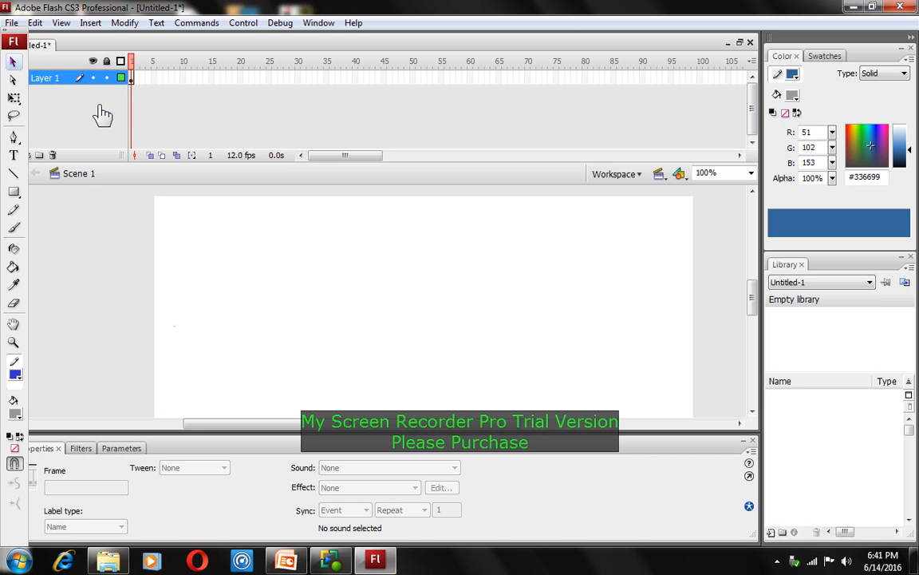
With the Oval Tool and no stroke colour, draw a gray circle near the stage's top-left
click(13, 193)
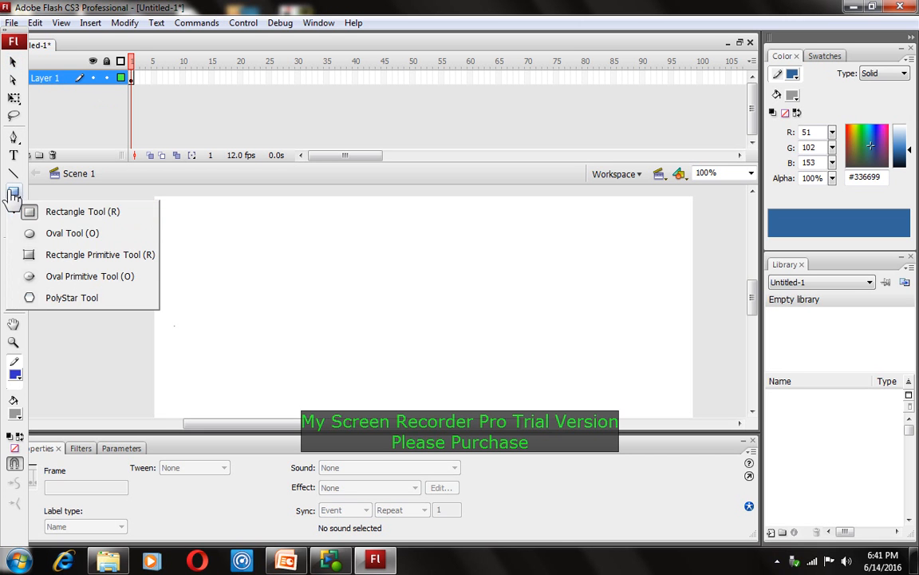
click(65, 233)
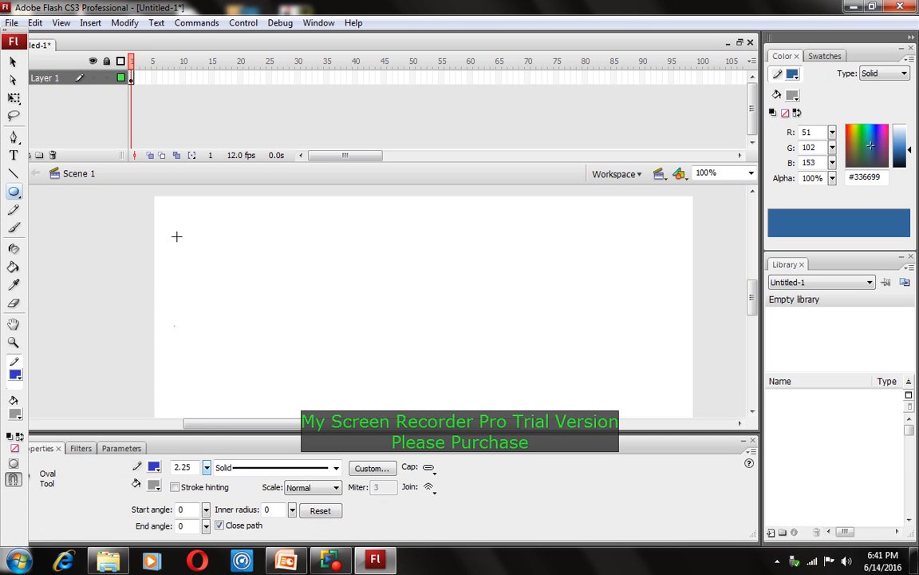
click(15, 375)
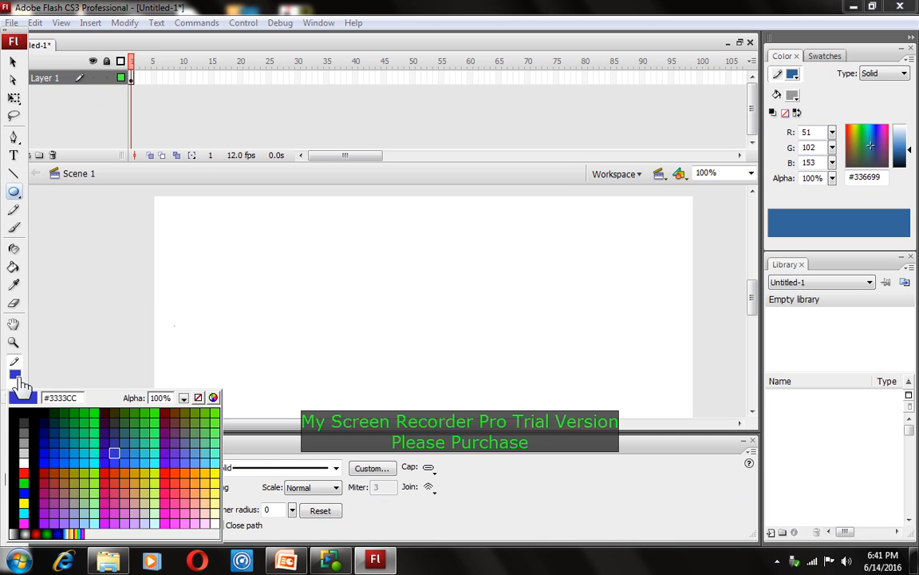
click(198, 397)
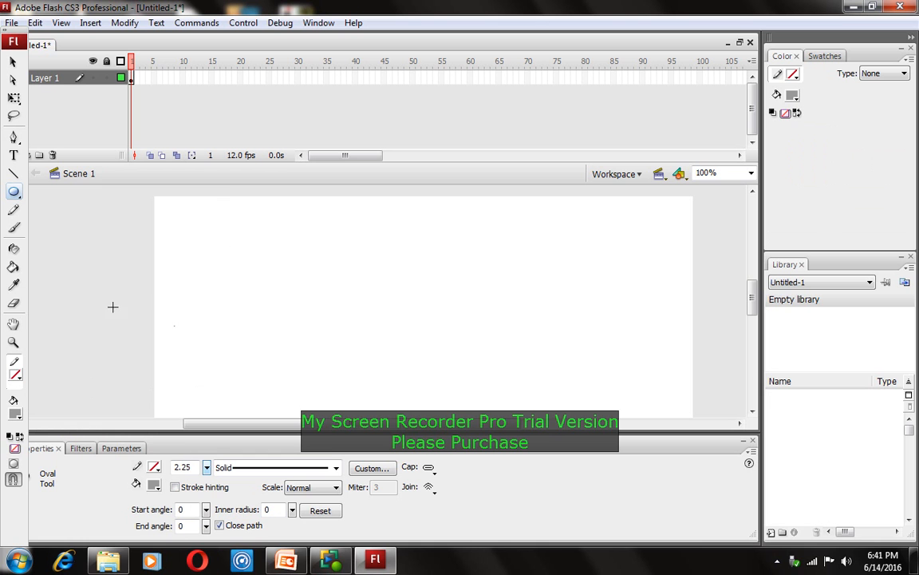
drag(184, 211, 296, 330)
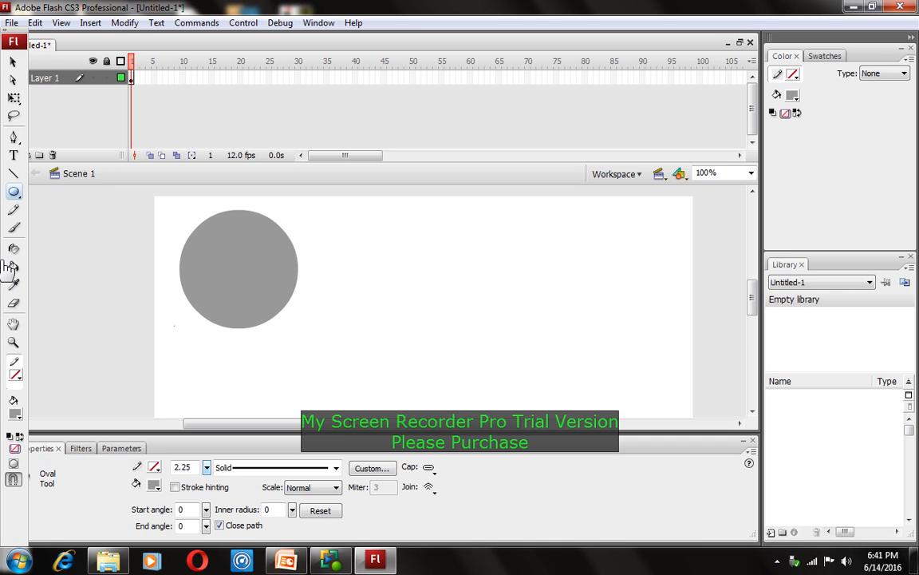
click(13, 61)
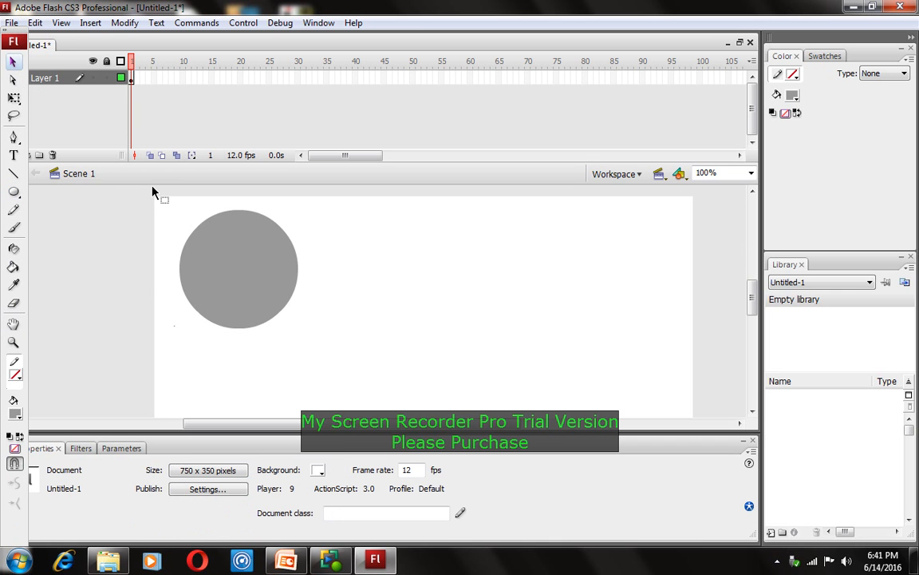
Select the gray circle and insert a keyframe at frame 10 on Layer 1
drag(154, 199, 321, 355)
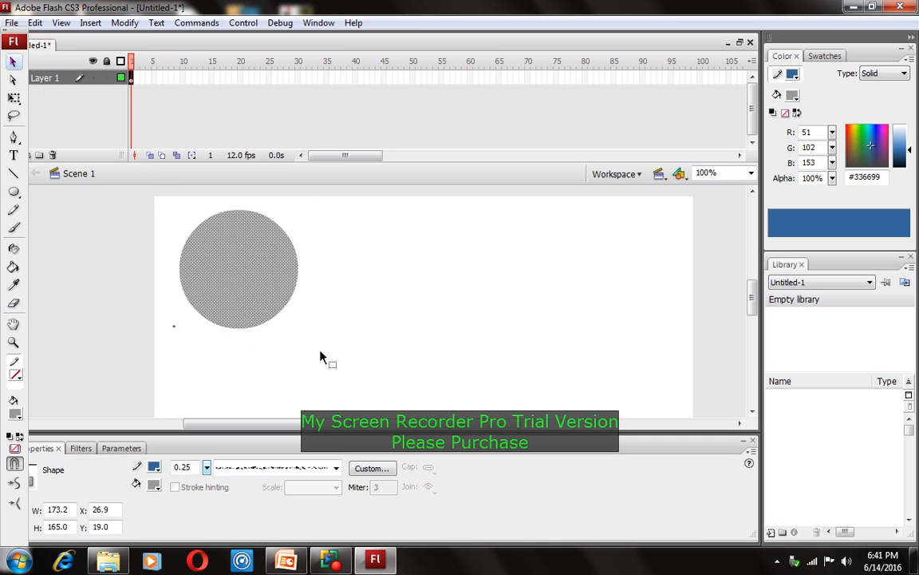
click(184, 78)
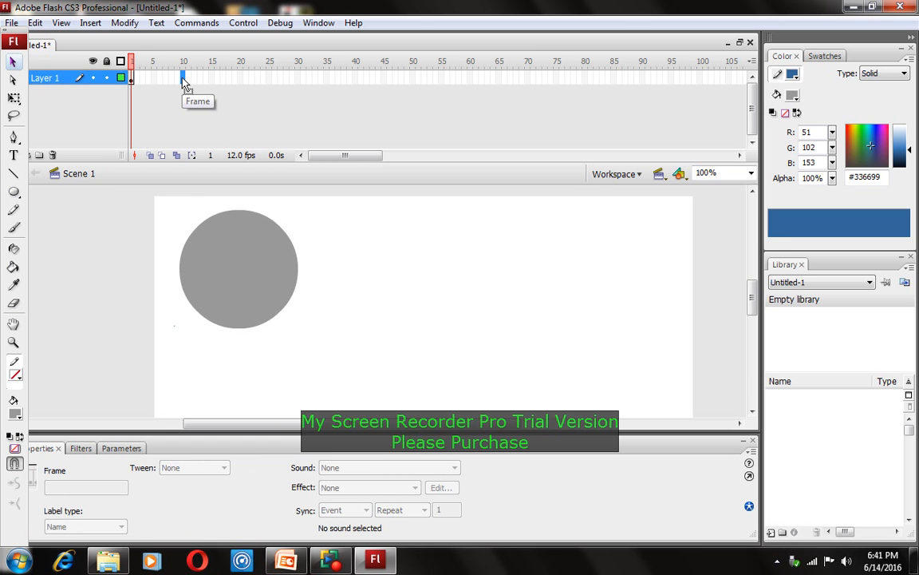
right_click(184, 79)
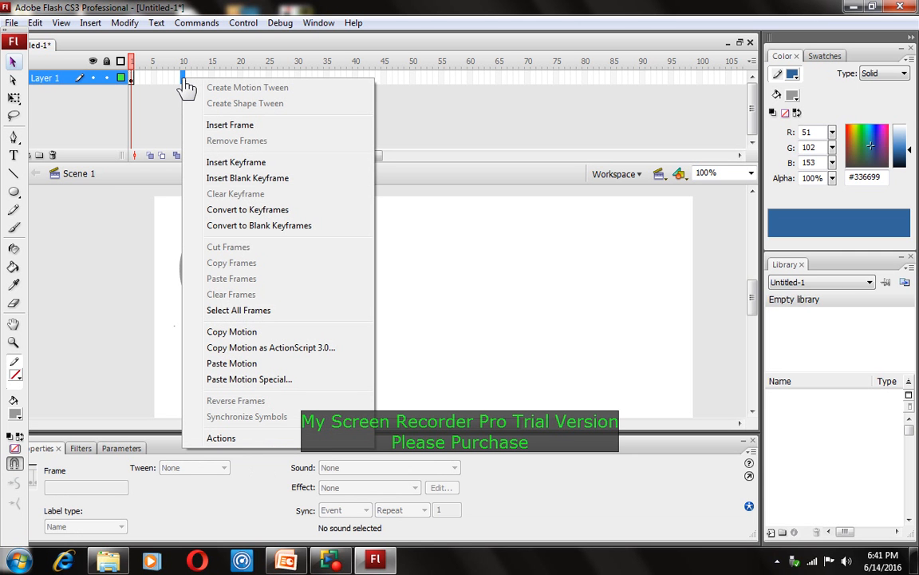
click(236, 162)
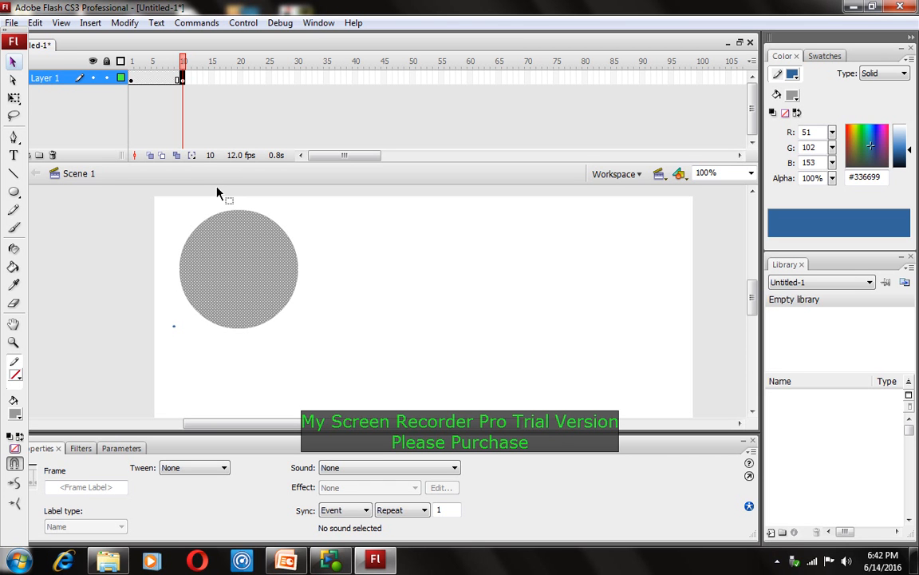
click(231, 241)
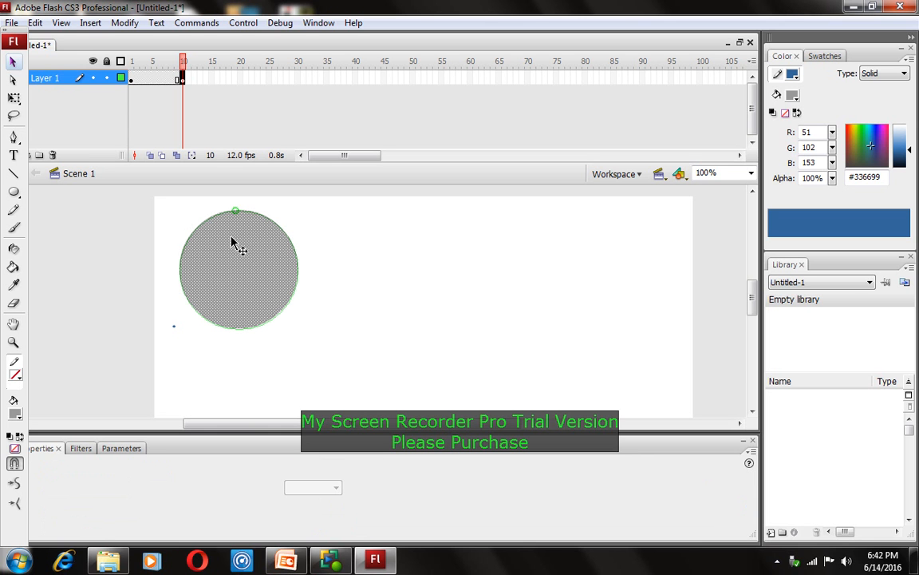
At frame 10, drag the circle down from Y 20 to Y 181 and scrub to check
click(132, 79)
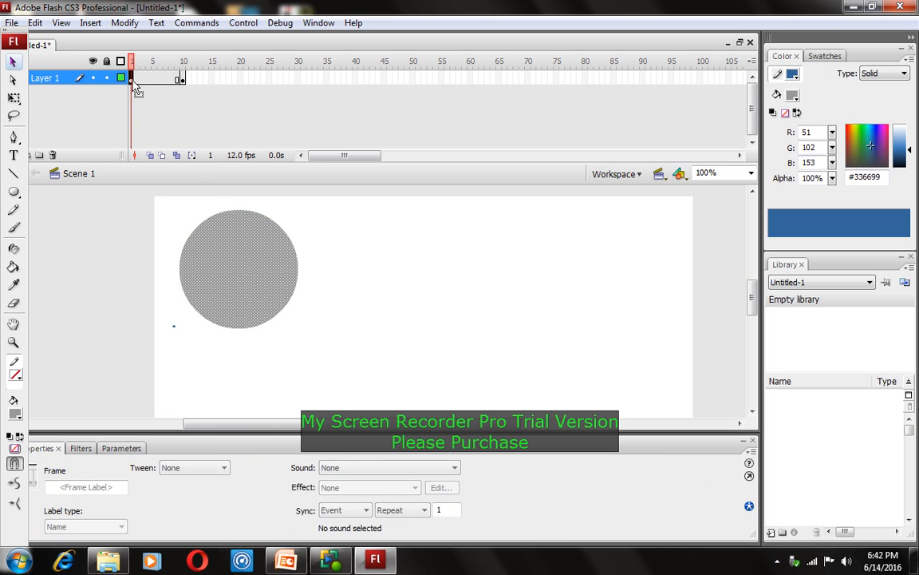
click(183, 80)
click(236, 236)
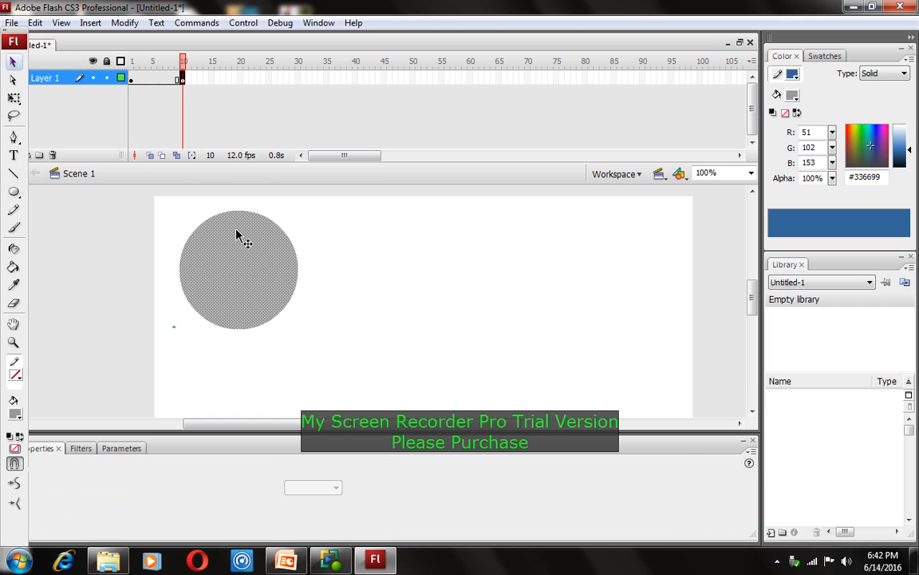
drag(236, 237, 244, 352)
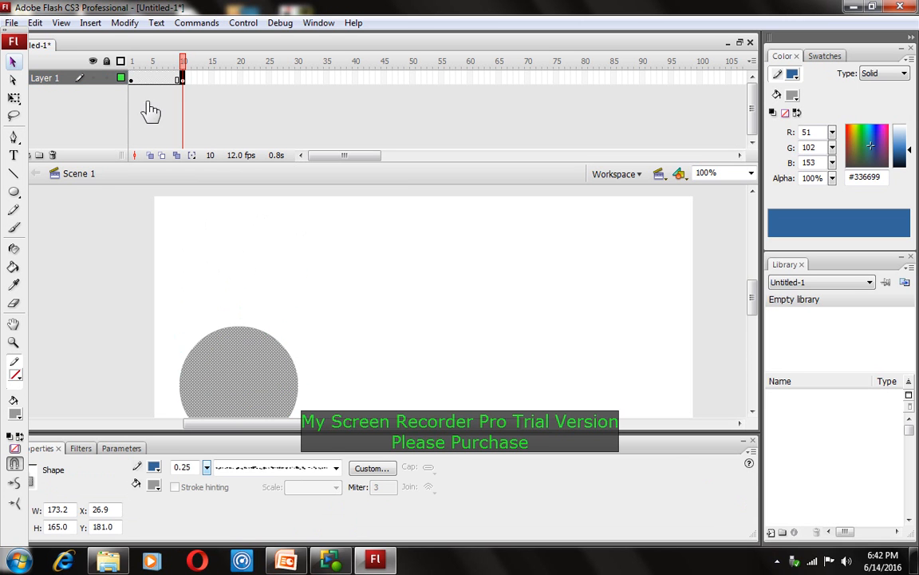
mouse_move(186, 66)
mouse_down()
mouse_move(135, 70)
mouse_move(187, 70)
mouse_up()
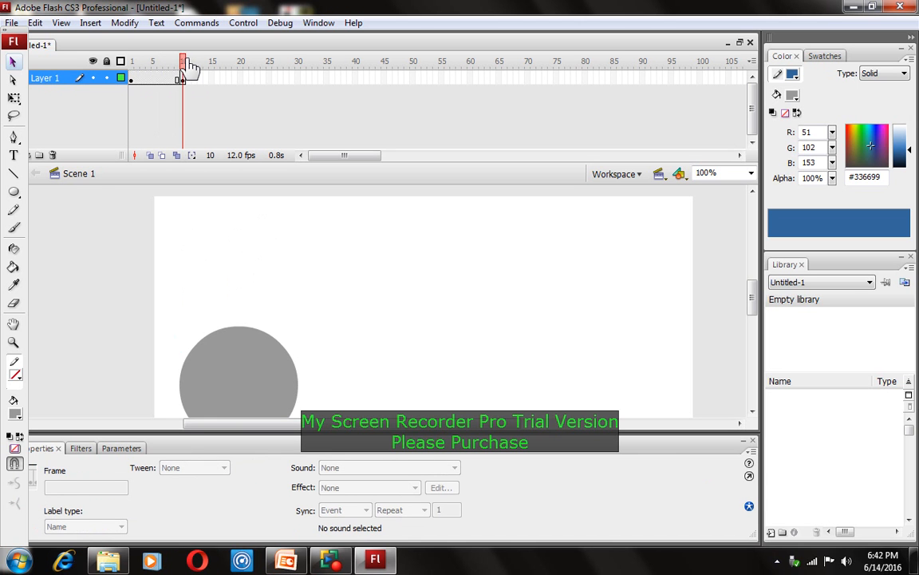
Add keyframes at frames 20 and 35, shifting the circle right past the stage centre
right_click(240, 78)
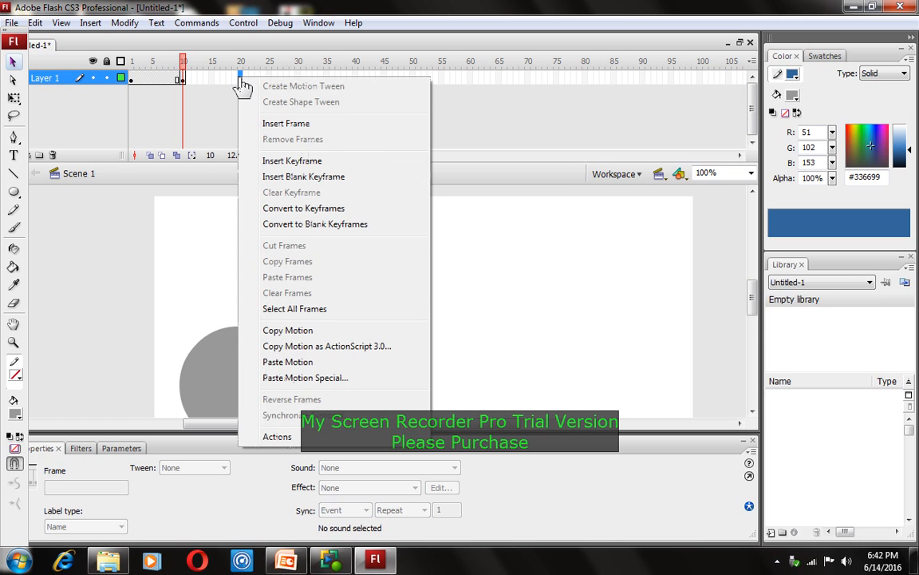
click(281, 162)
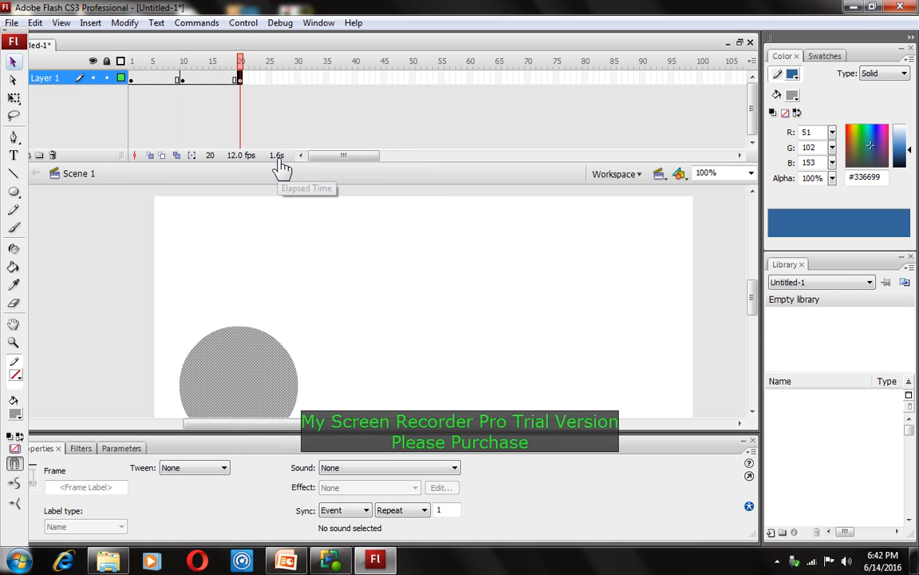
drag(754, 302, 754, 312)
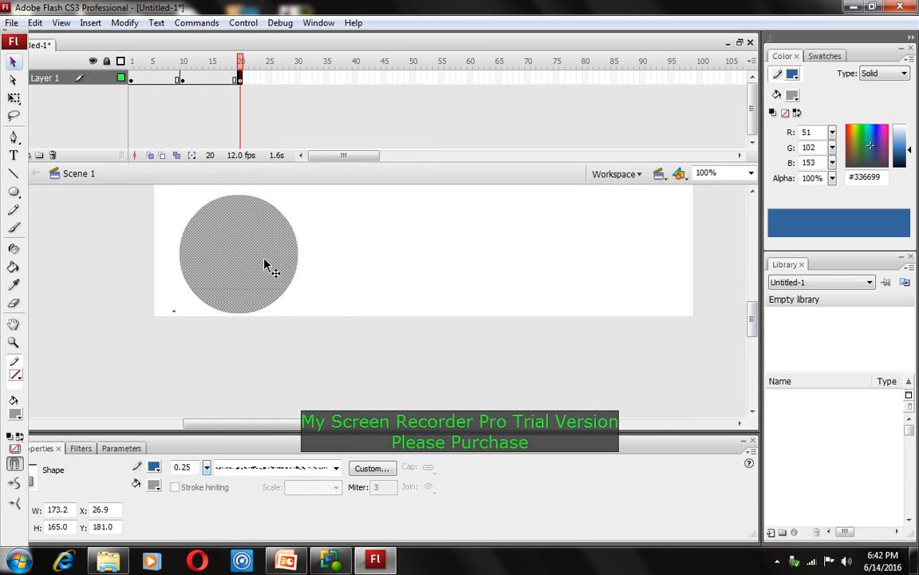
drag(266, 264, 408, 279)
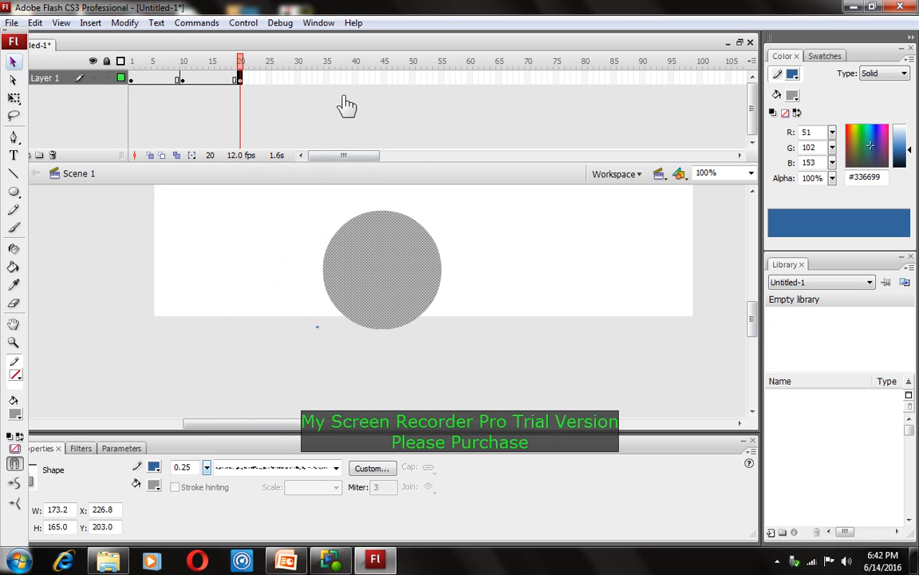
click(327, 79)
right_click(328, 78)
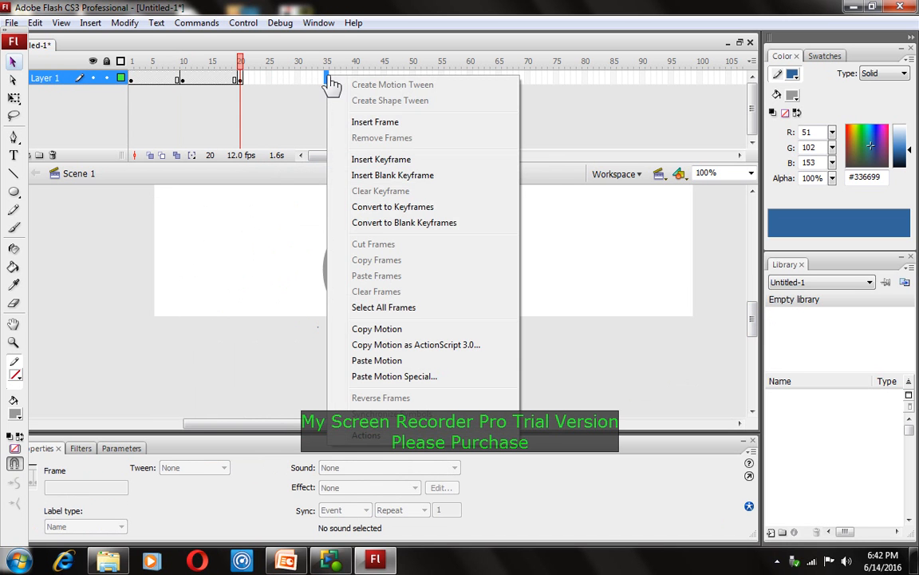
click(371, 162)
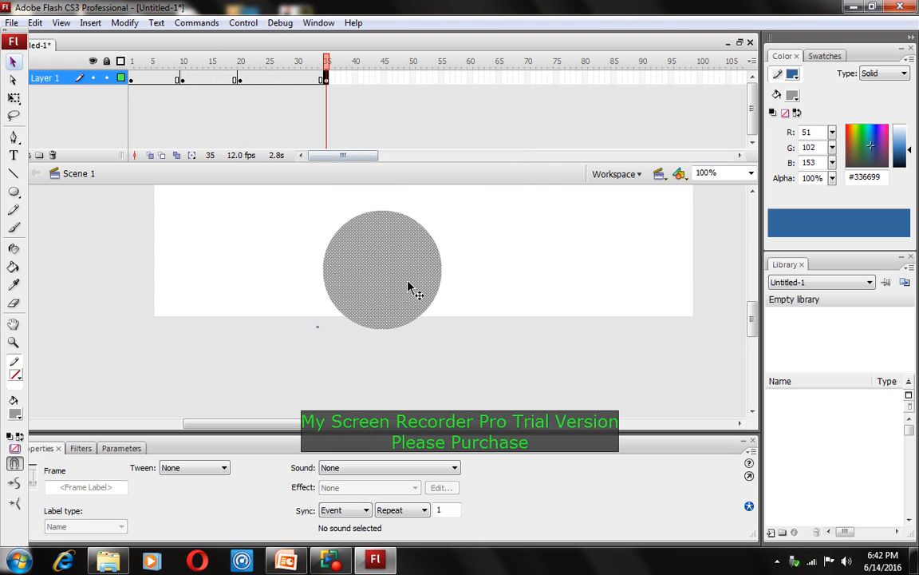
drag(414, 289, 580, 297)
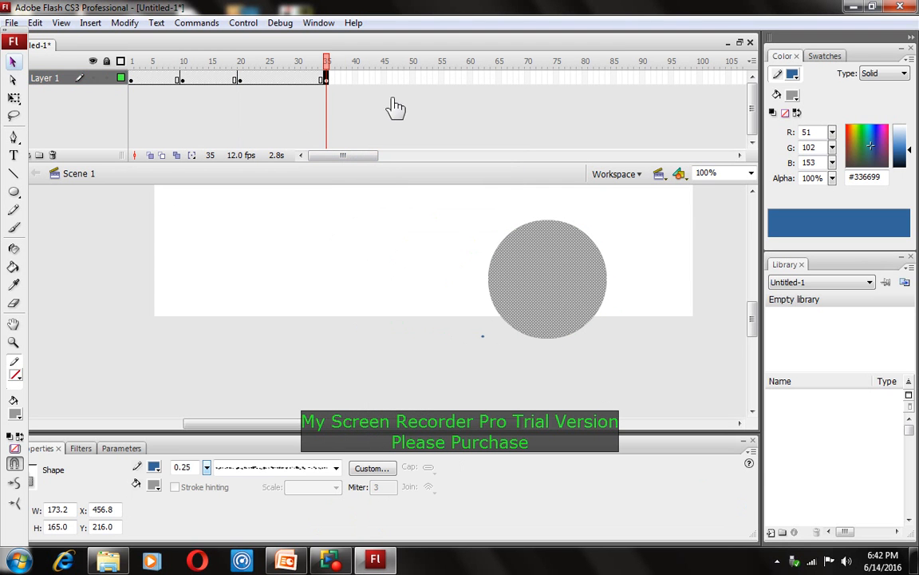
Add keyframes at frames 50 and 65, ending with the circle at the stage's top centre
click(412, 79)
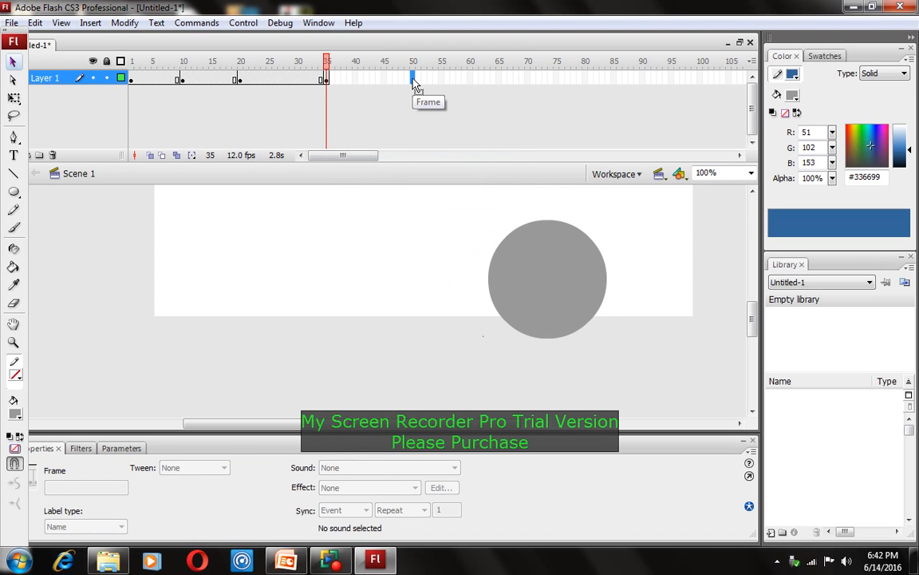
right_click(414, 83)
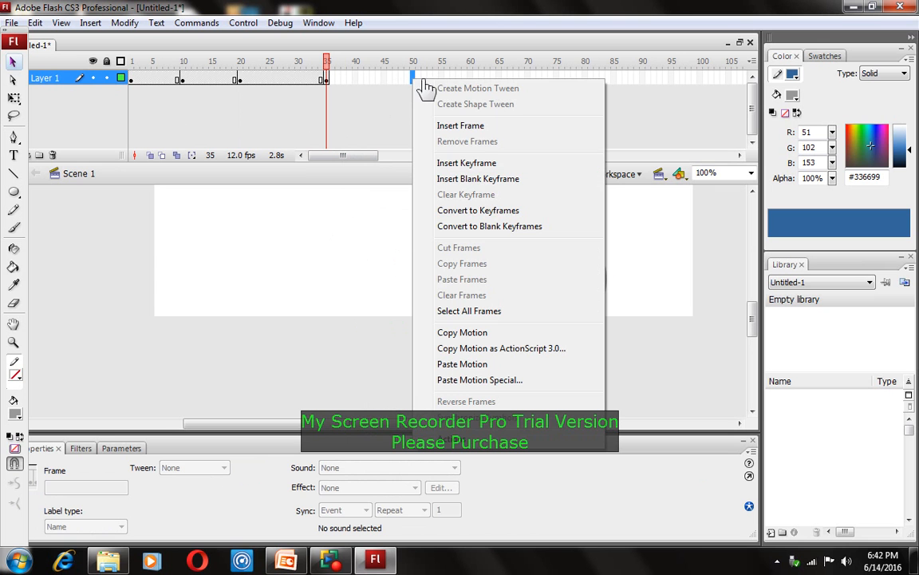
click(455, 163)
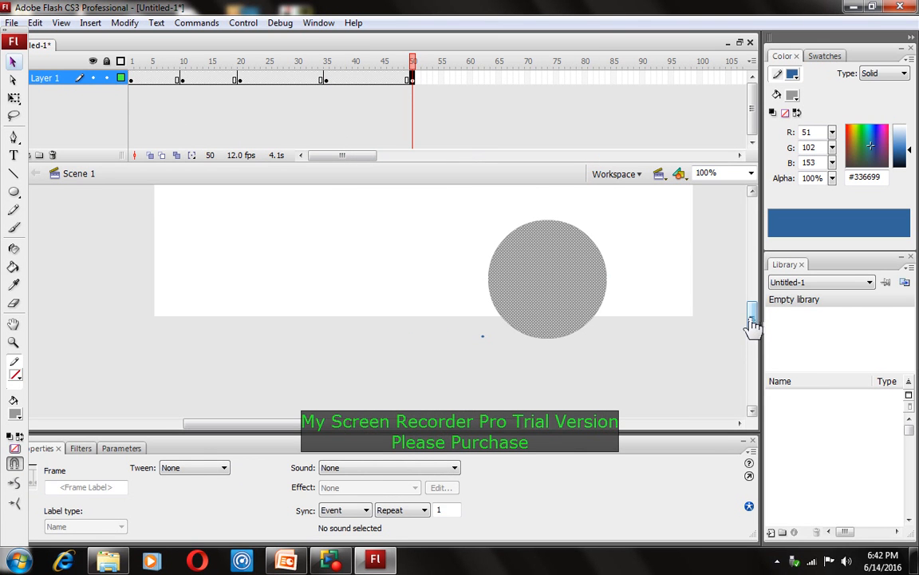
scroll(751, 312, up, 3)
drag(571, 370, 654, 278)
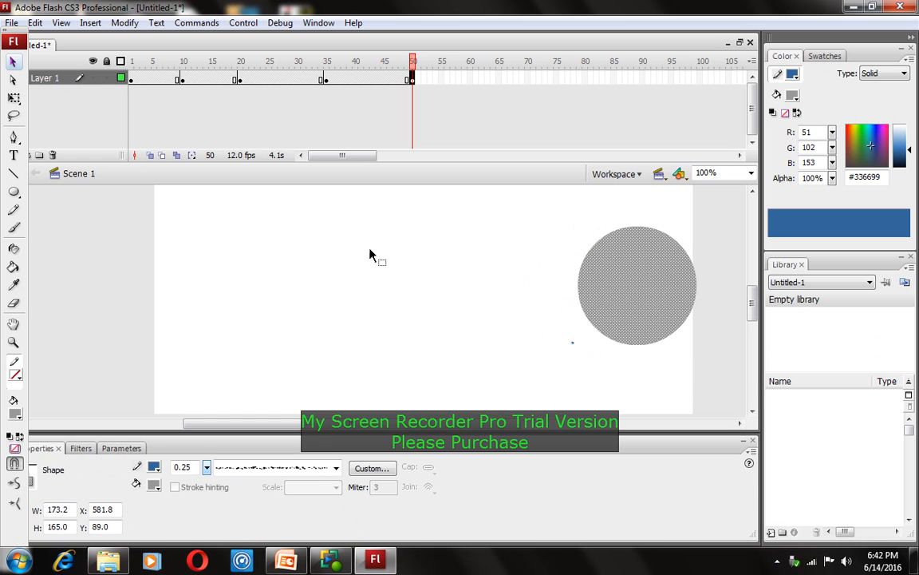
click(499, 79)
right_click(500, 80)
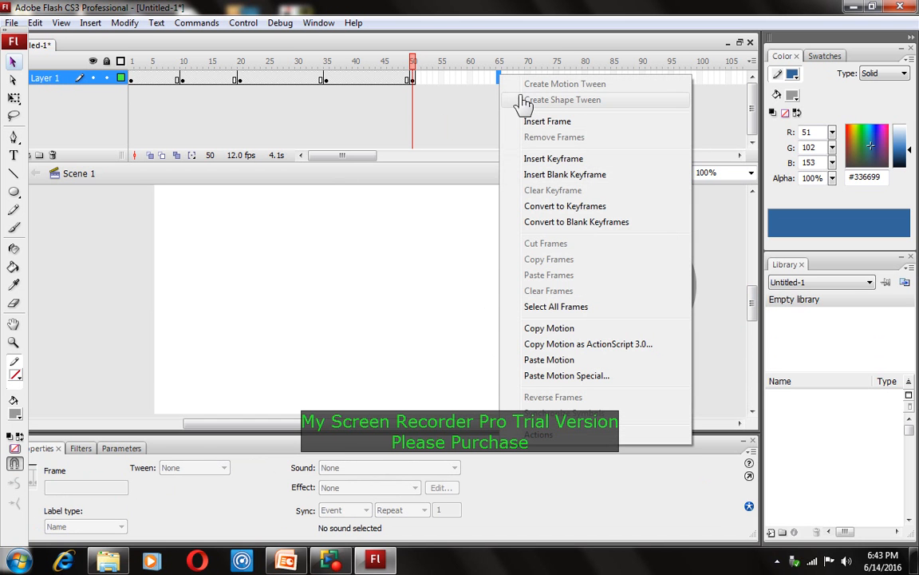
click(529, 160)
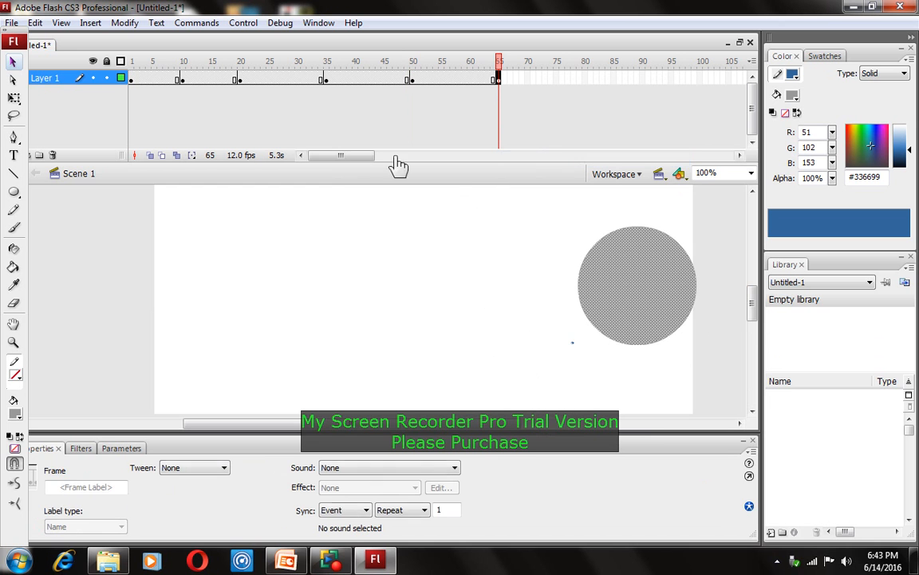
mouse_move(753, 307)
mouse_down()
mouse_move(755, 262)
mouse_move(755, 296)
mouse_up()
drag(648, 326, 489, 257)
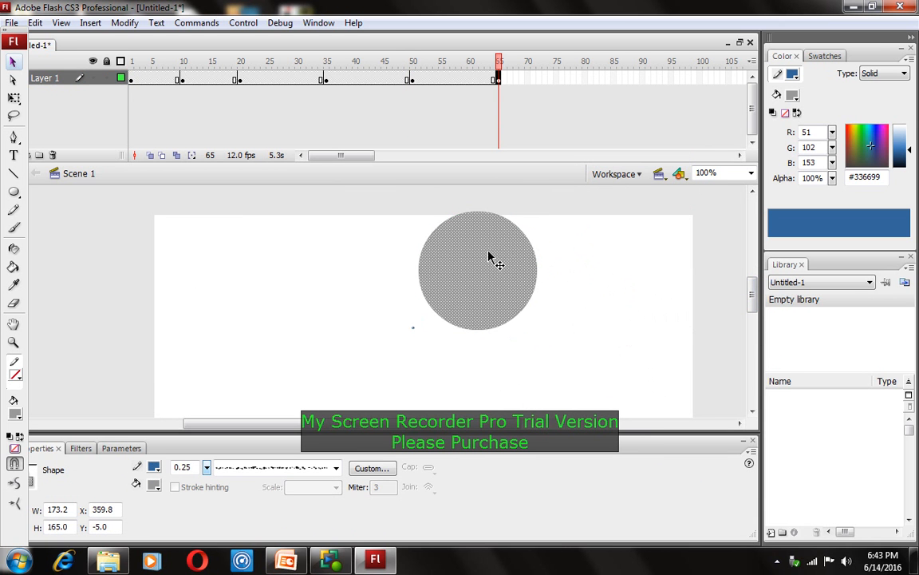
click(497, 78)
key(ctrl+Return)
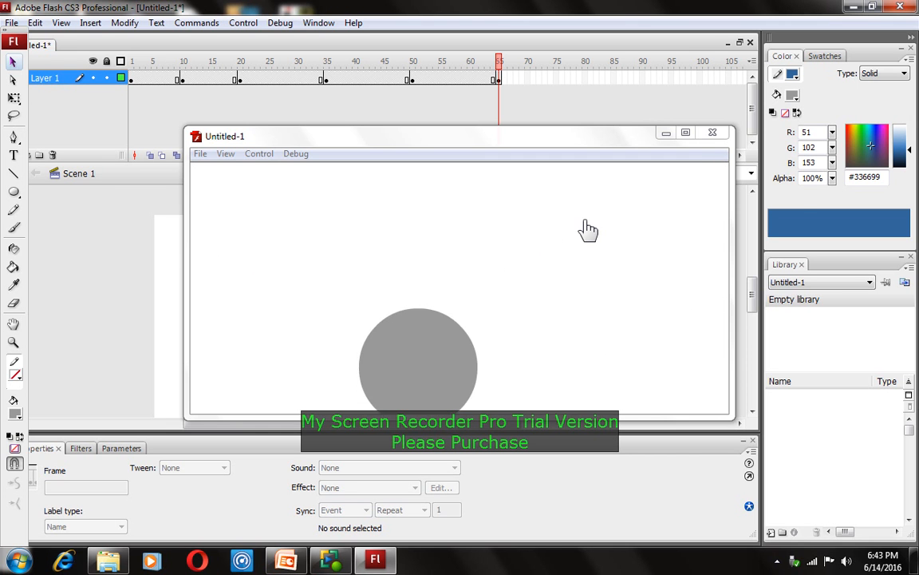
click(713, 133)
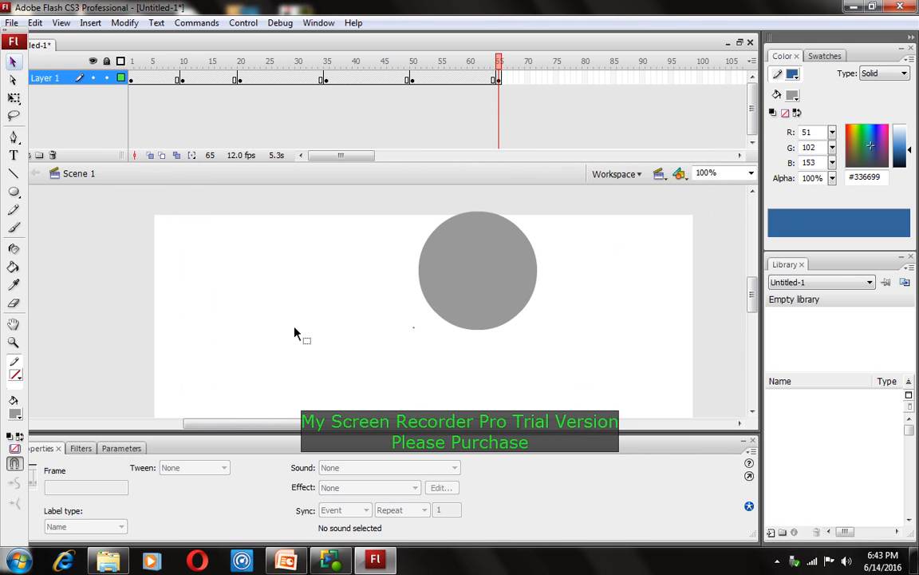
Scrub back through the keyframes, play the animation, and rewind the playhead to frame 1
drag(499, 72, 131, 80)
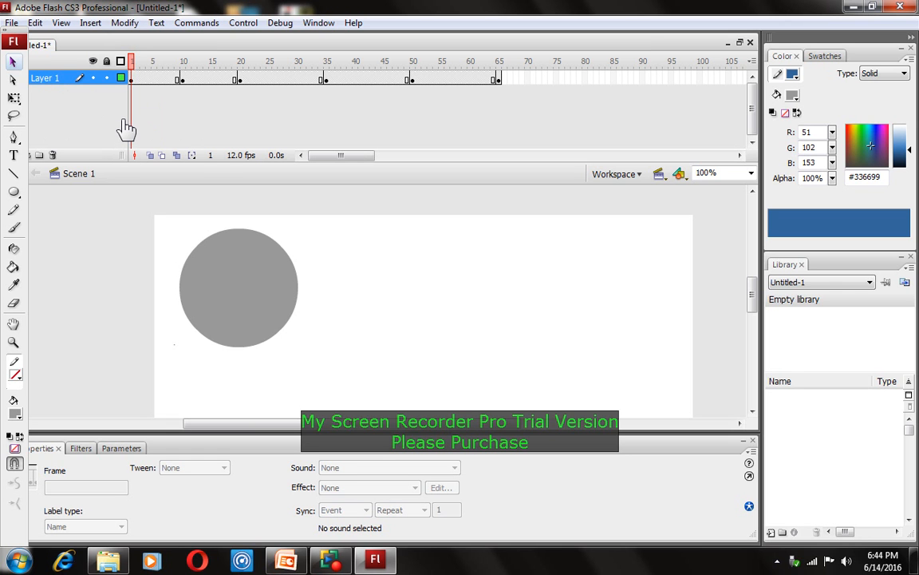
key(Return)
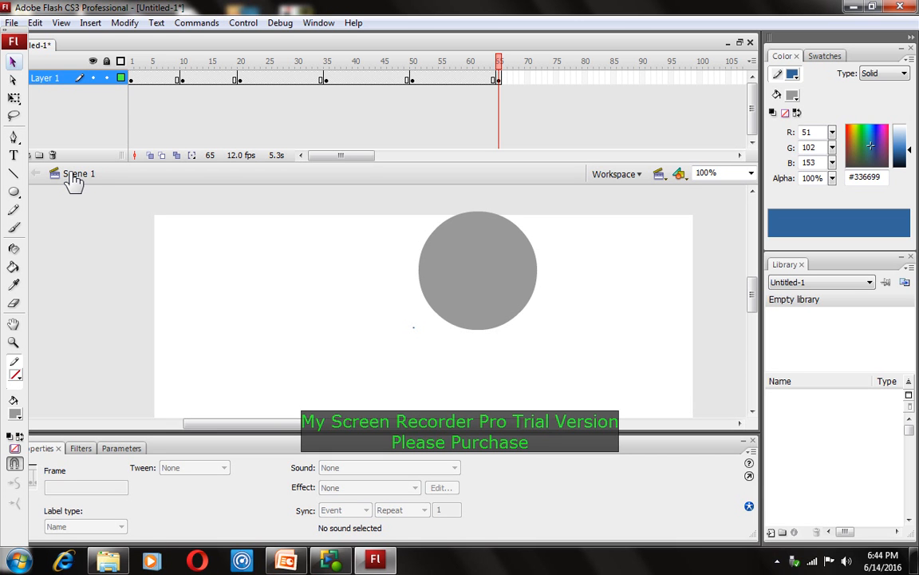
drag(499, 58, 131, 59)
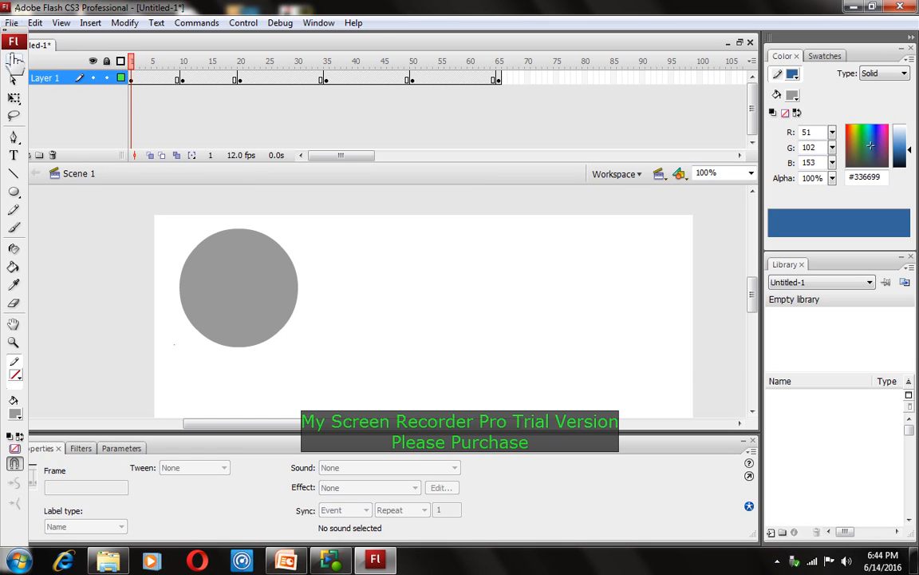
Create motion tweens starting at keyframes 1, 10, 20 and 35
right_click(129, 80)
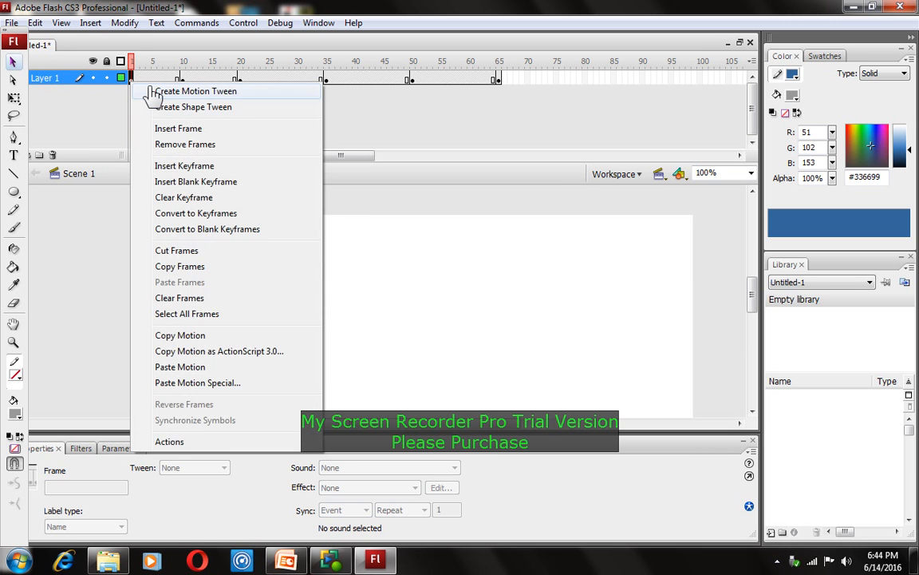
click(148, 91)
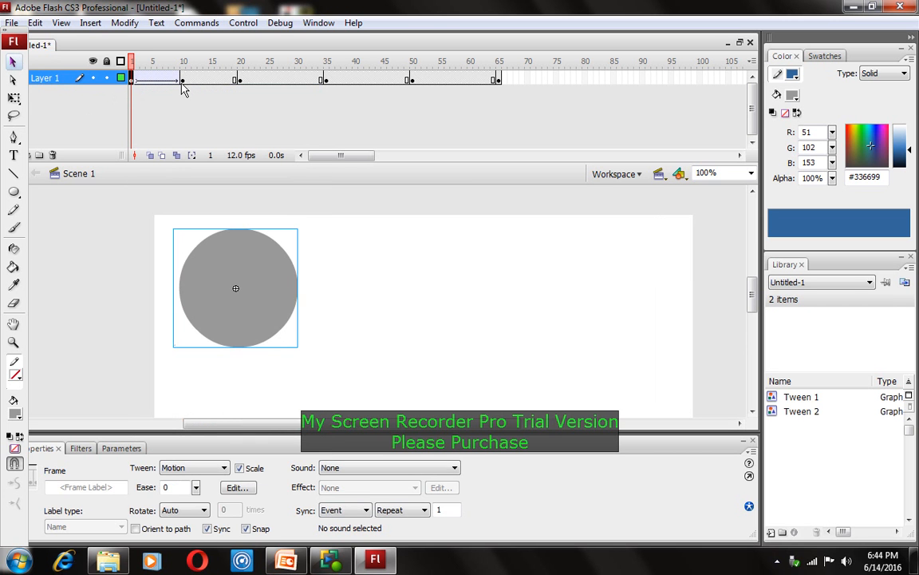
click(183, 81)
right_click(183, 83)
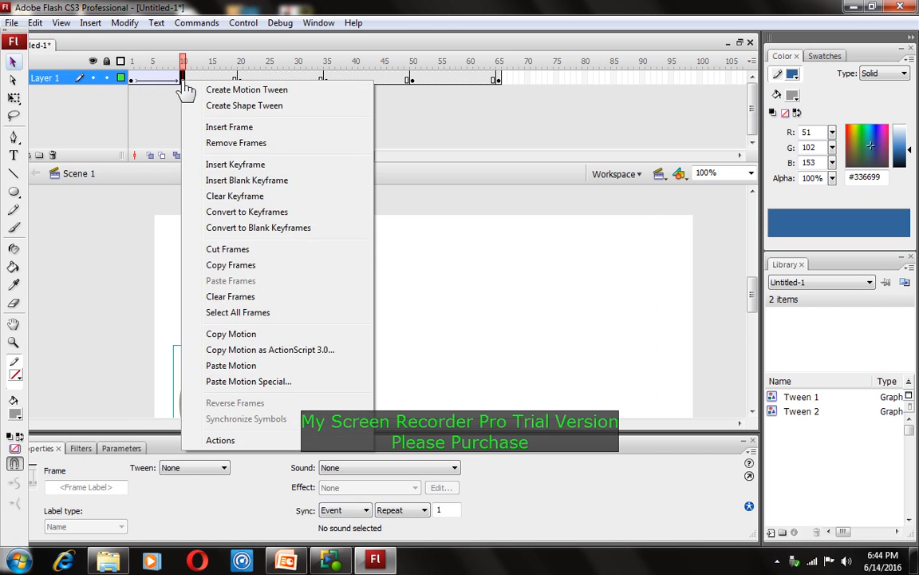
click(206, 91)
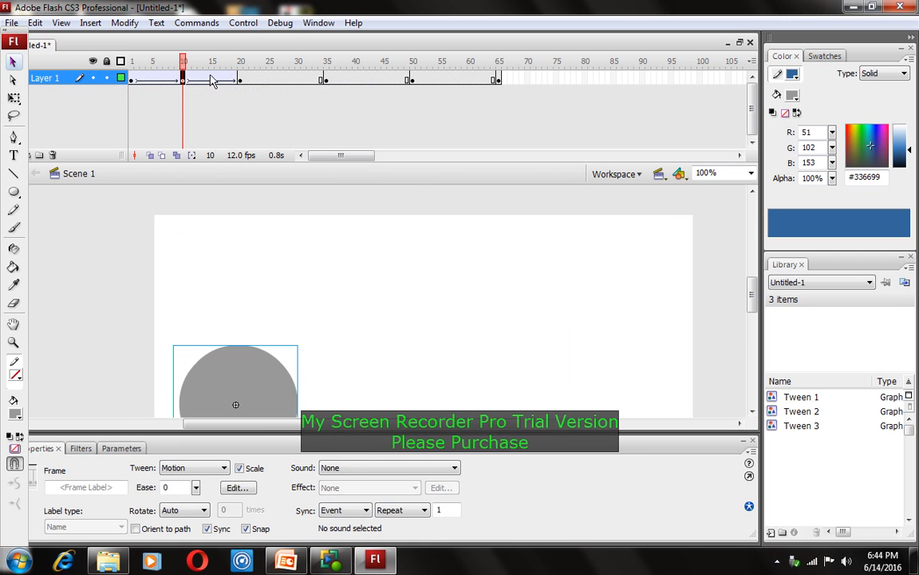
click(241, 80)
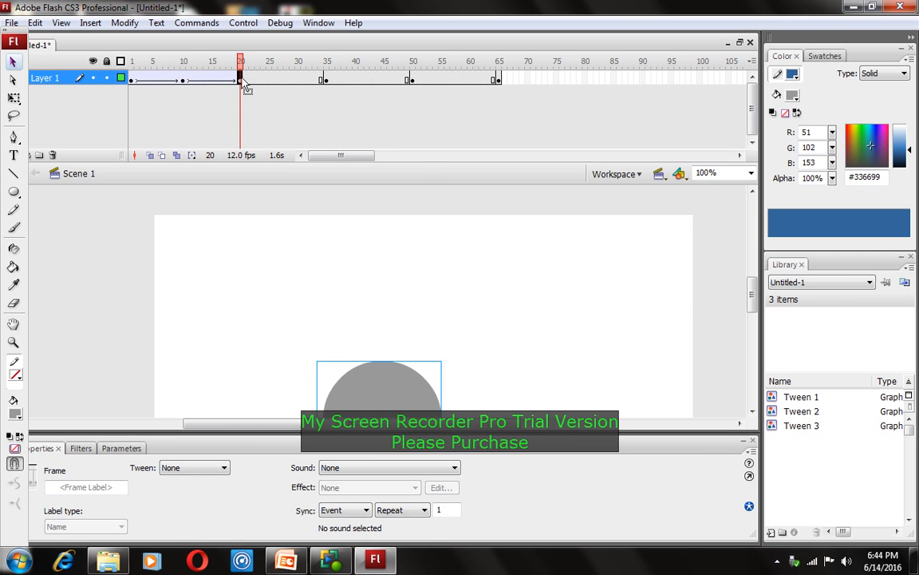
right_click(242, 82)
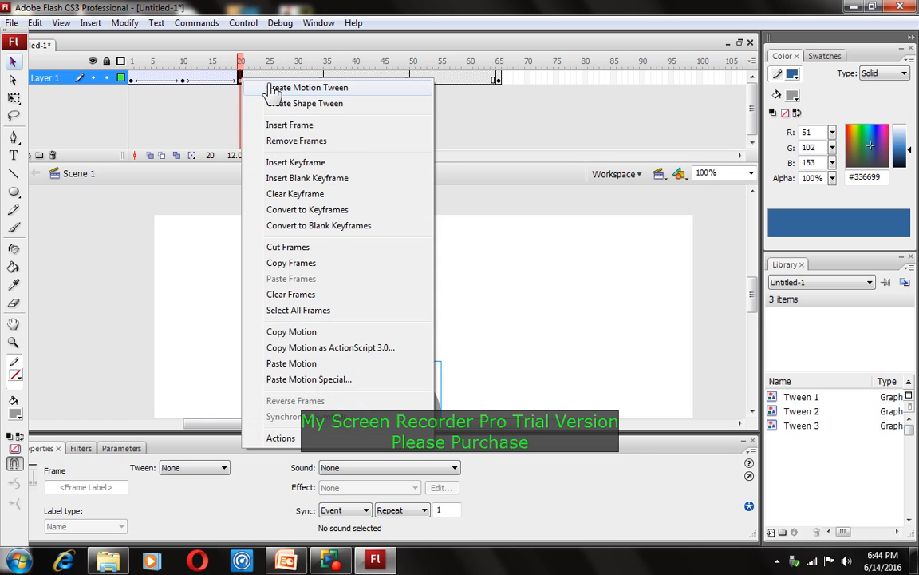
click(272, 89)
click(327, 80)
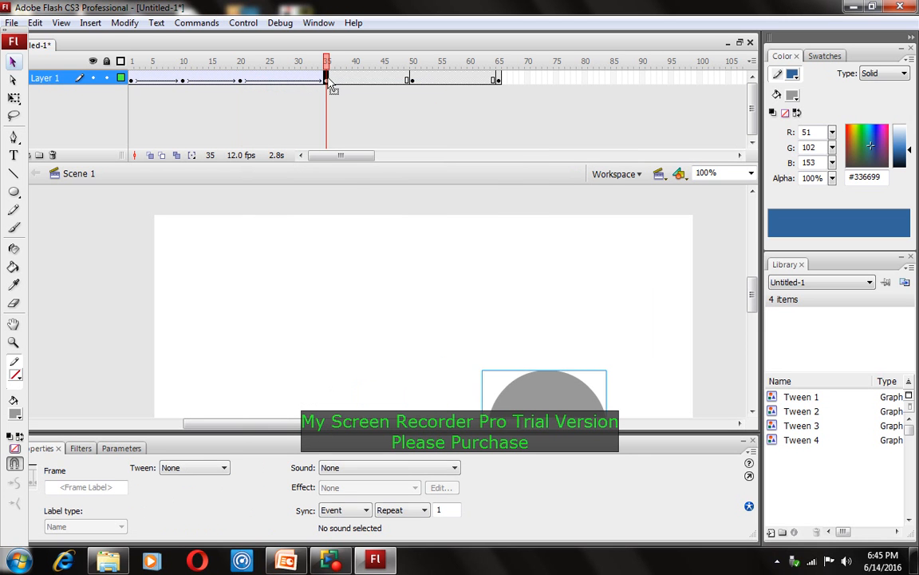
right_click(329, 82)
click(304, 89)
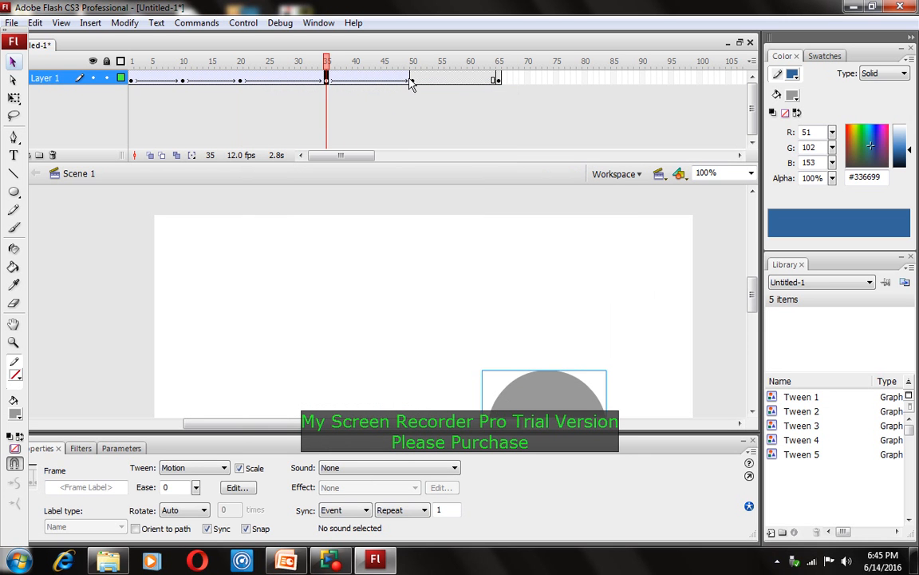
Create the final motion tween from frame 50 to 65, then start saving the document
click(410, 82)
right_click(409, 82)
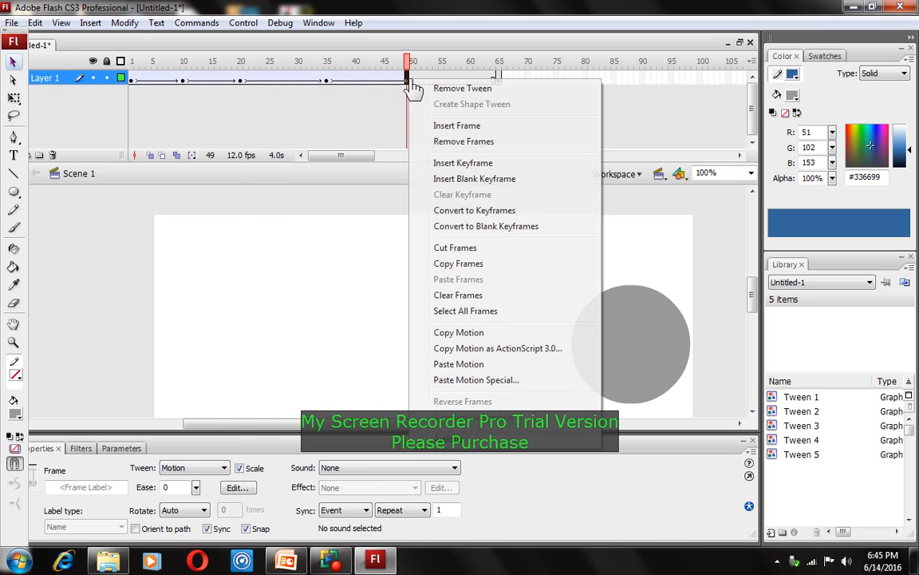
click(390, 107)
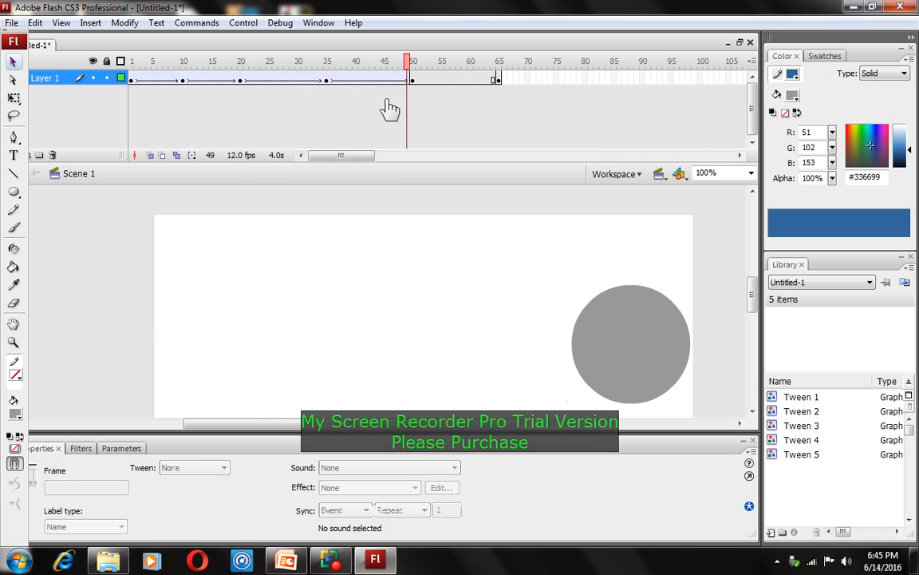
click(414, 82)
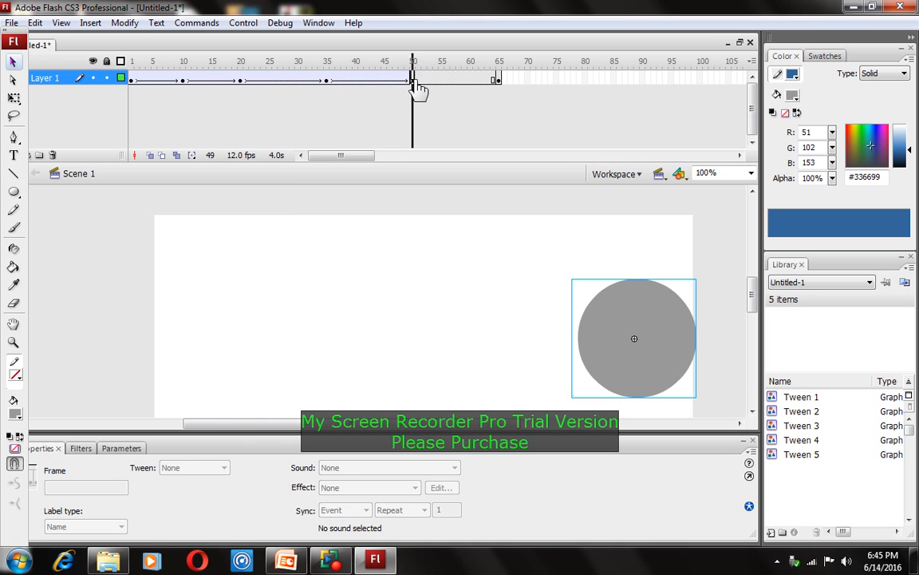
right_click(415, 85)
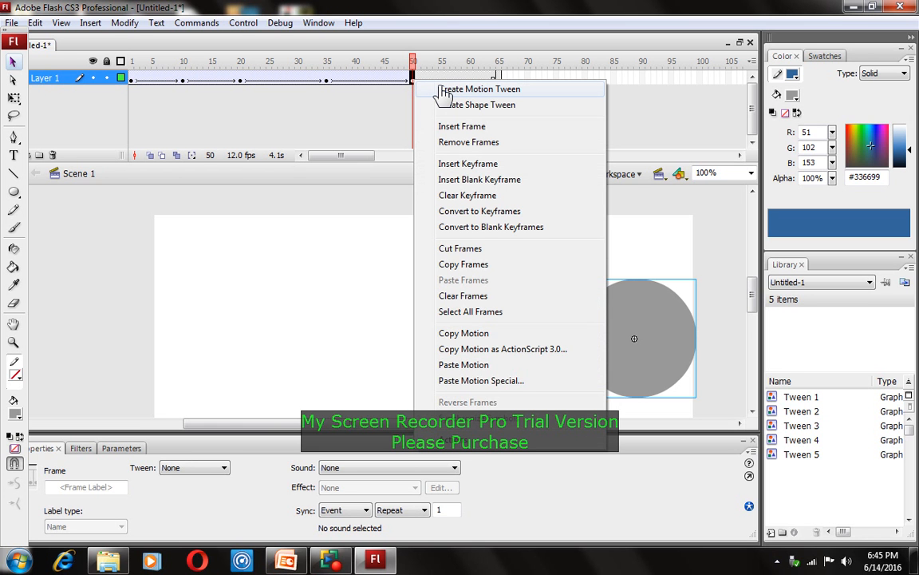
click(479, 88)
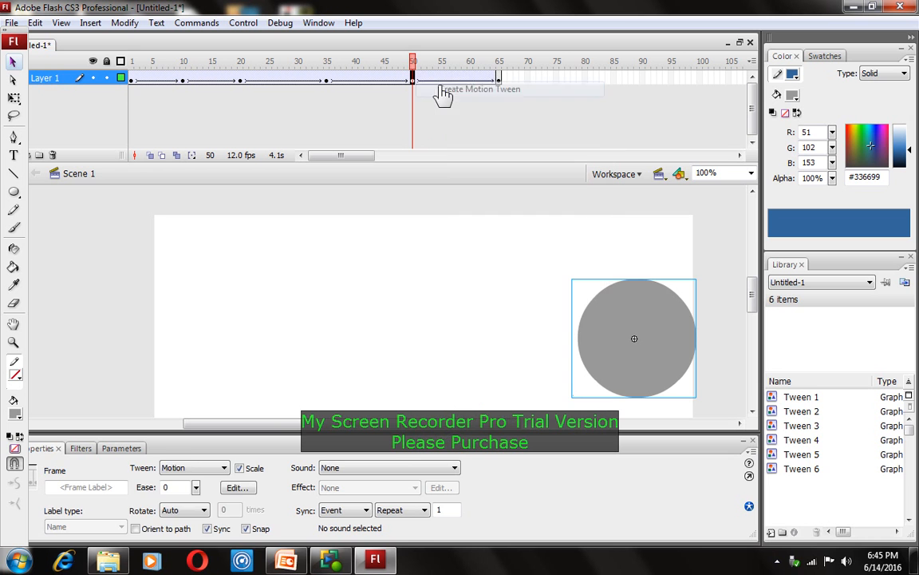
click(499, 81)
right_click(498, 80)
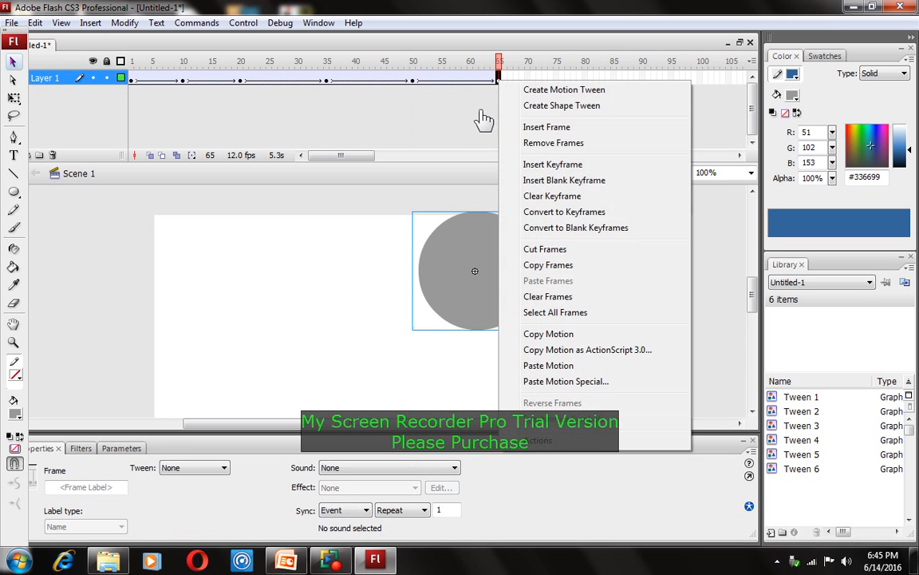
click(484, 120)
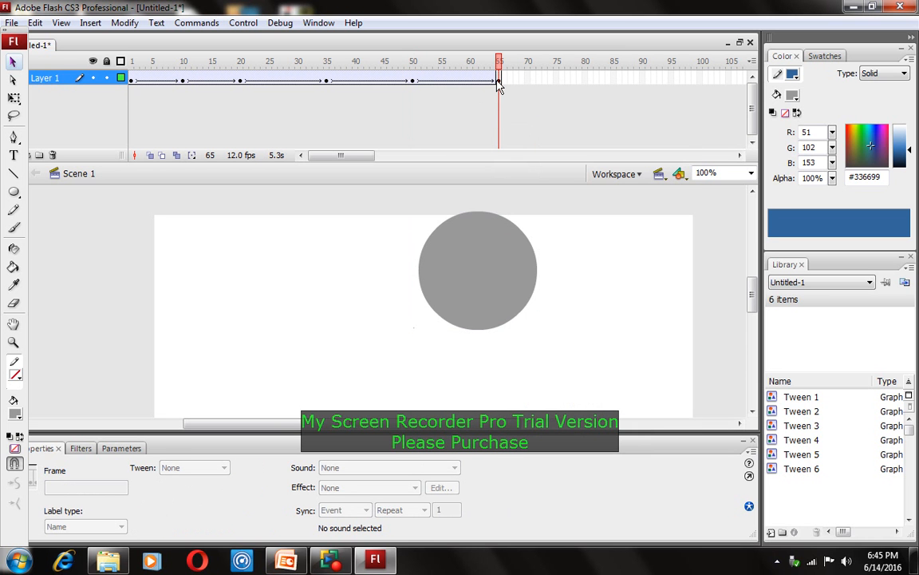
click(498, 81)
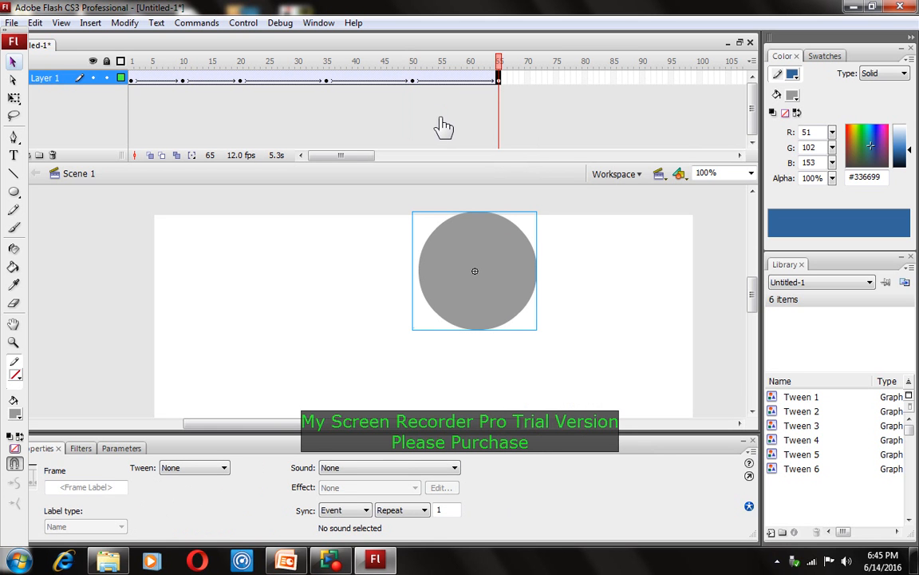
key(ctrl+s)
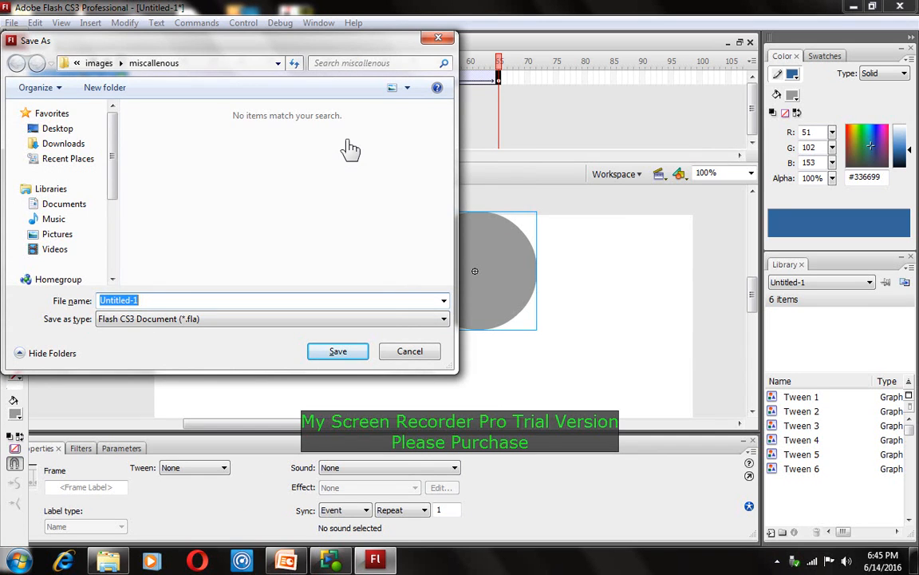
click(436, 38)
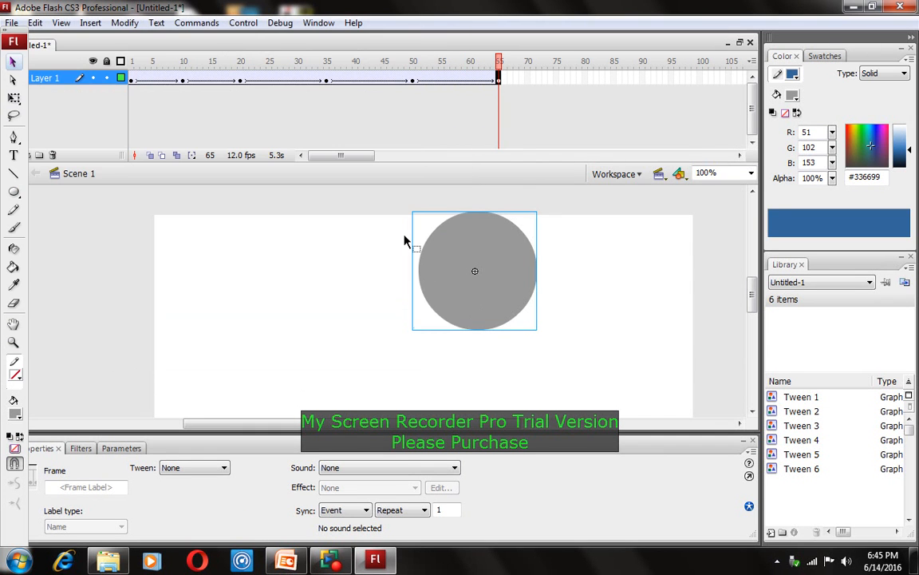
key(Return)
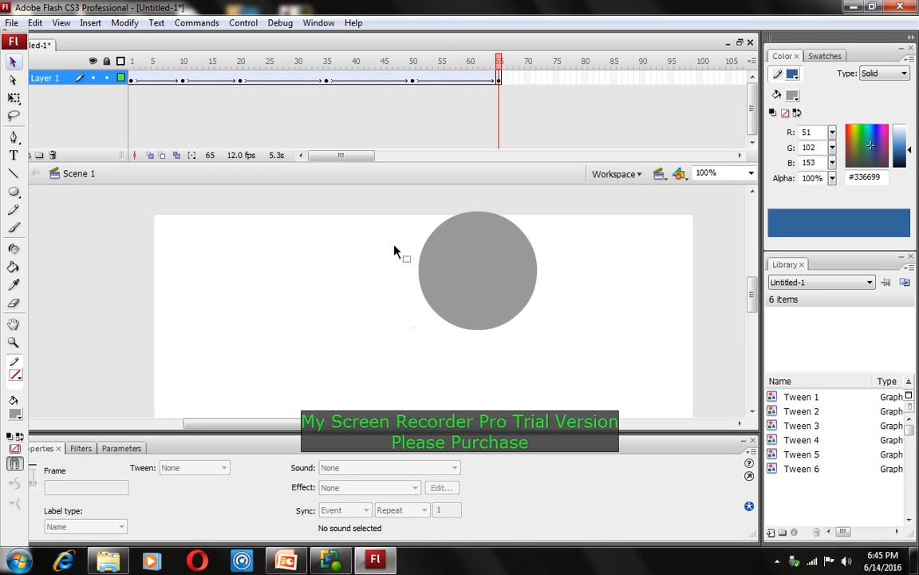
key(ctrl+Return)
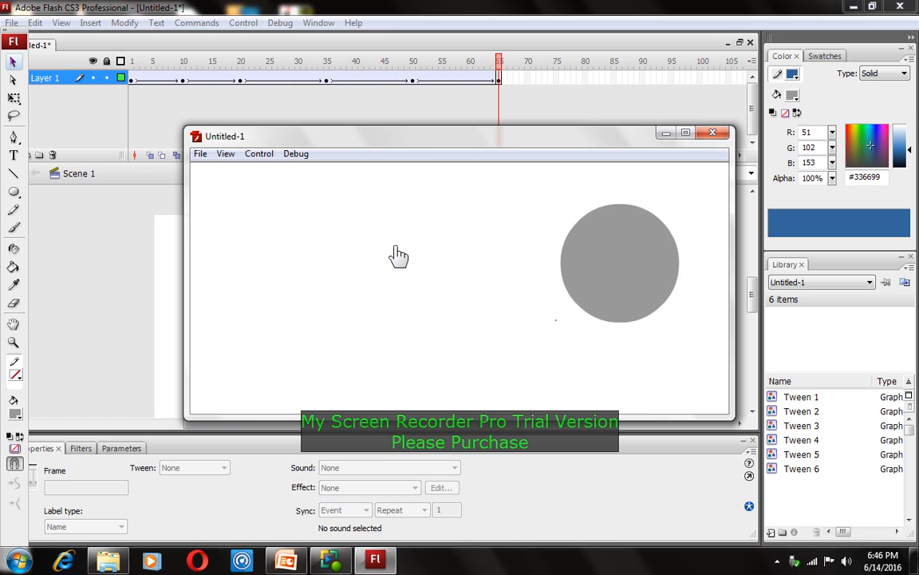
click(711, 134)
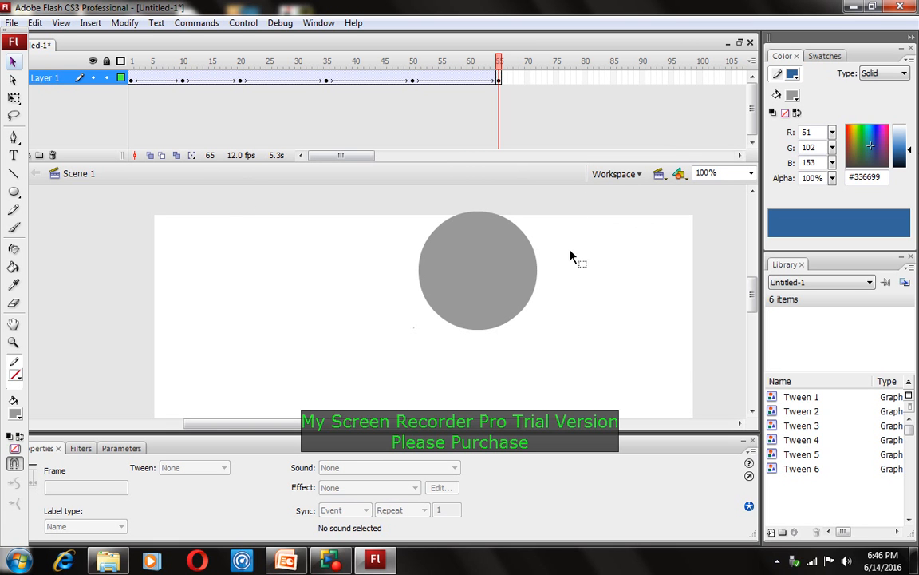
Open Save As and browse into the online teaching folder on Local Disk (D:)
click(12, 23)
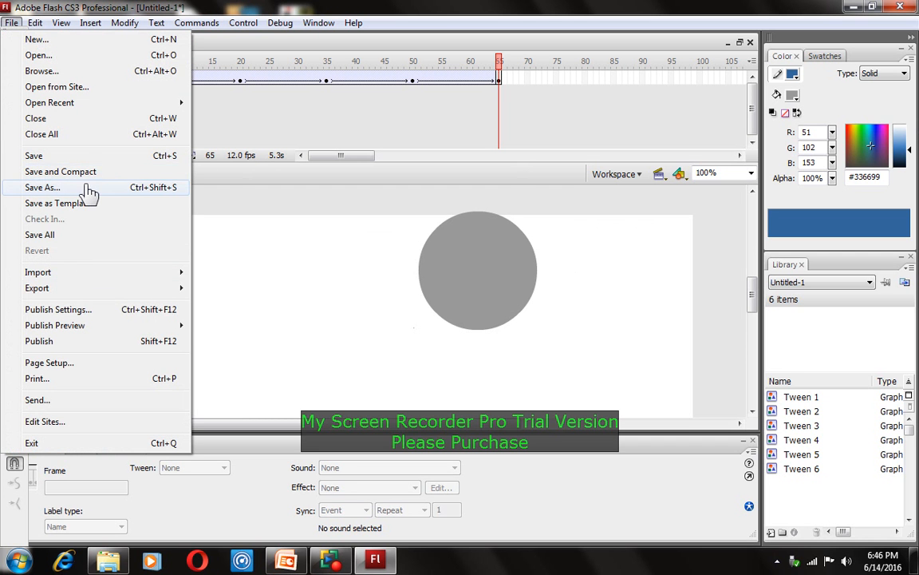
click(42, 187)
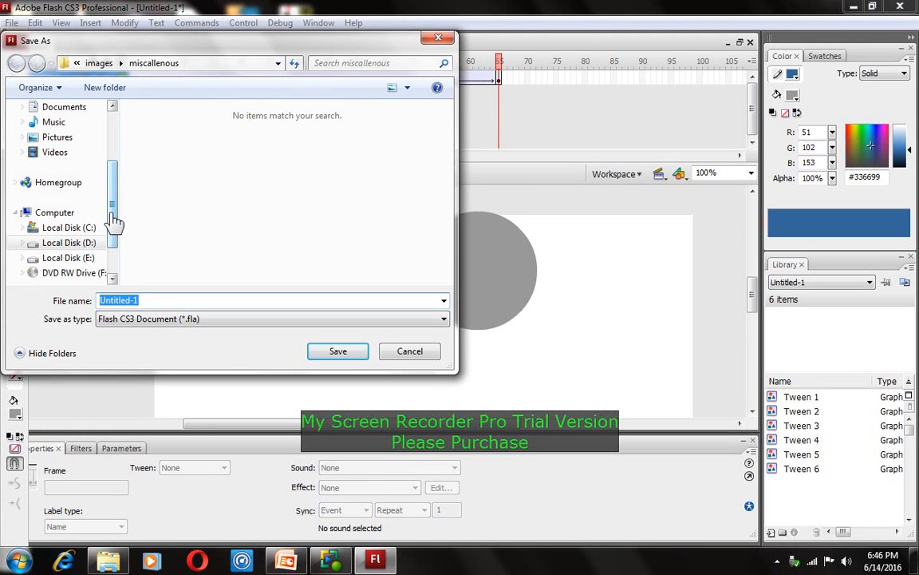
mouse_move(111, 214)
mouse_down()
mouse_move(111, 205)
mouse_move(111, 221)
mouse_up()
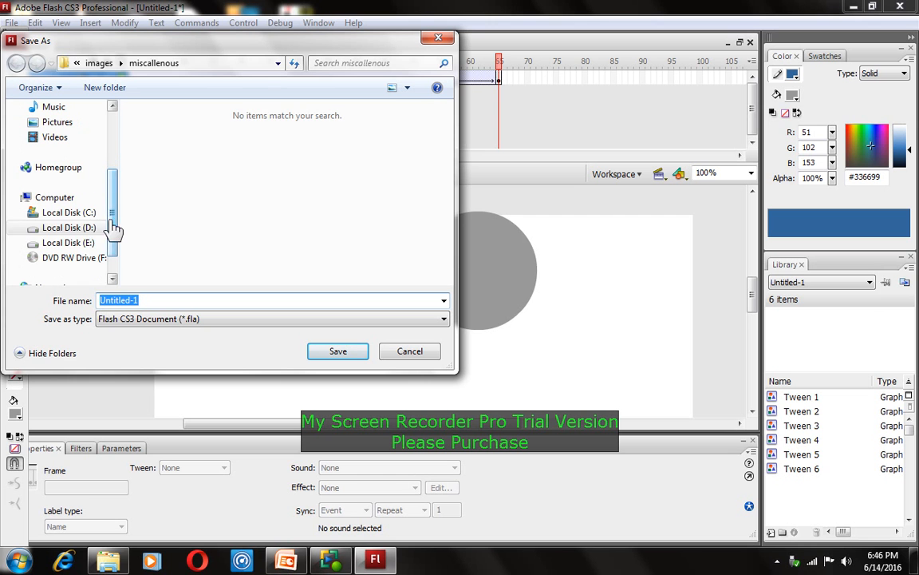
click(69, 243)
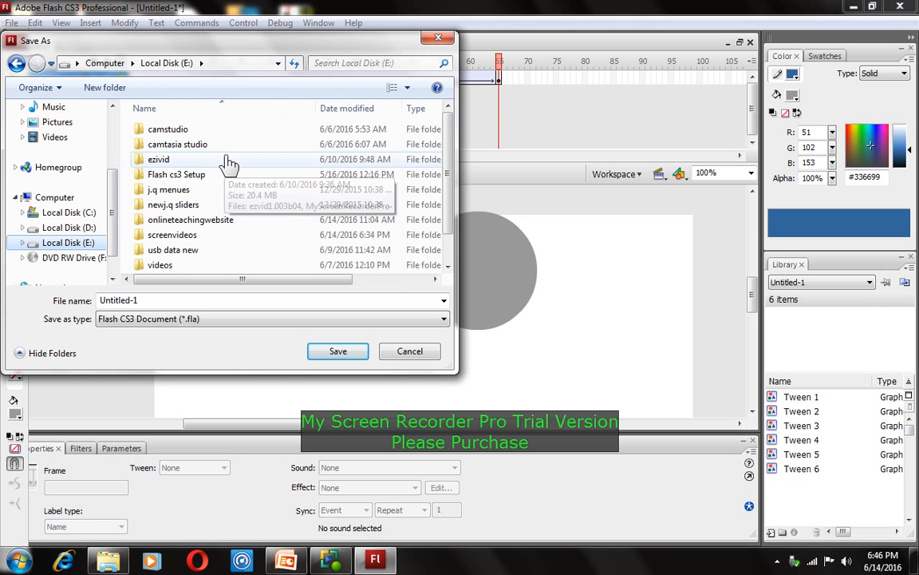
drag(449, 189, 458, 229)
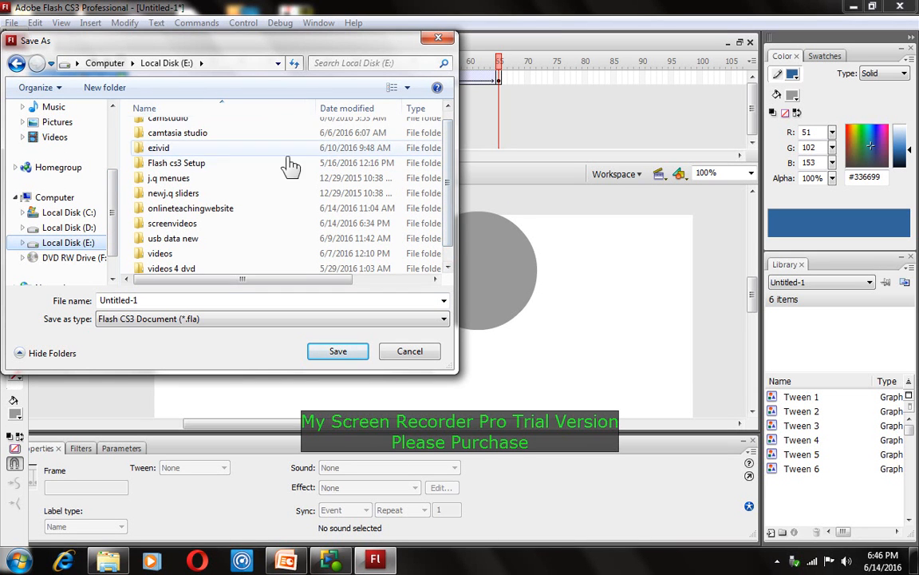
click(71, 229)
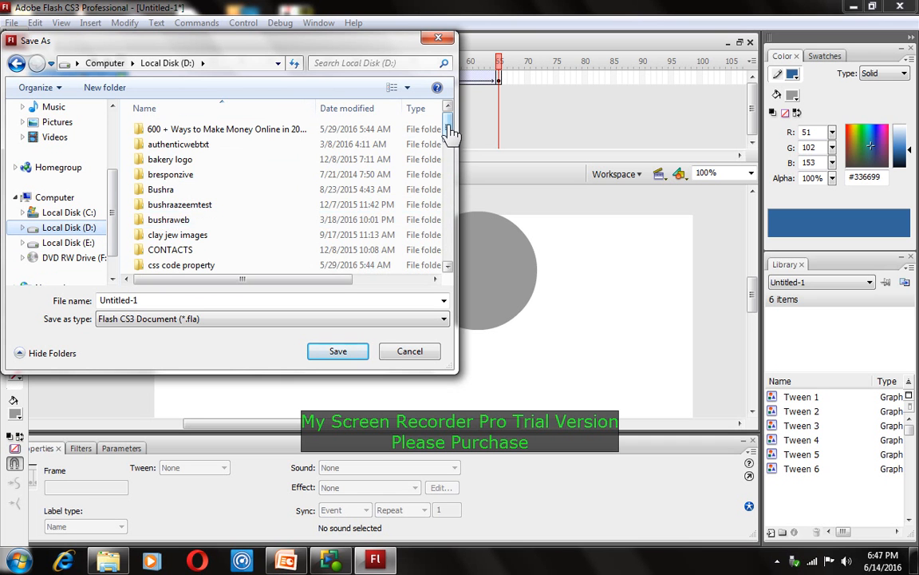
drag(452, 127, 472, 231)
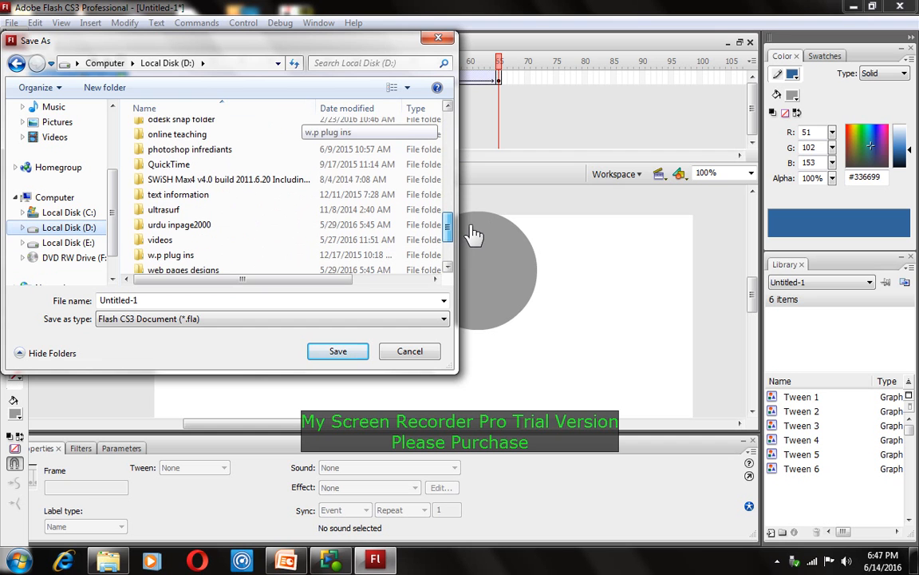
click(231, 136)
click(337, 352)
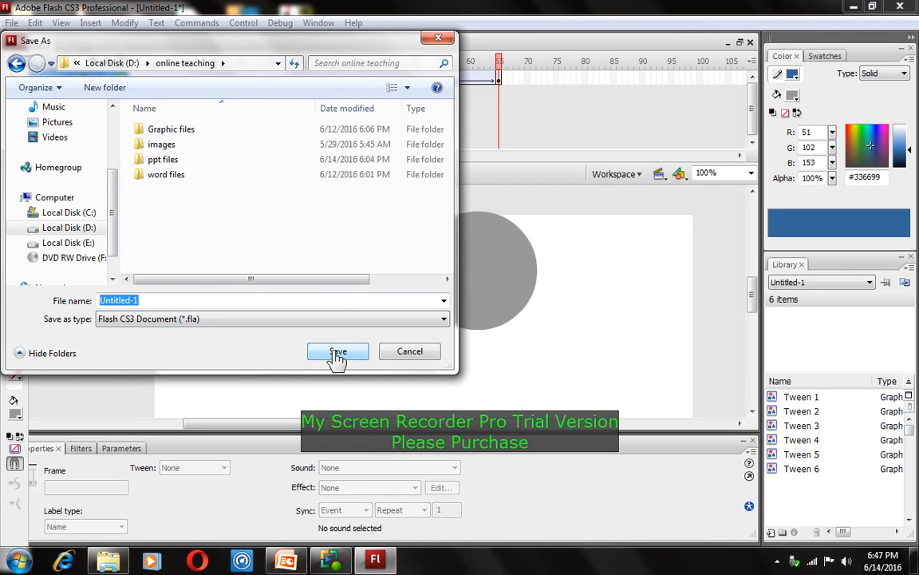
Create a new folder named 'flash files' inside online teaching
click(106, 89)
key(BackSpace)
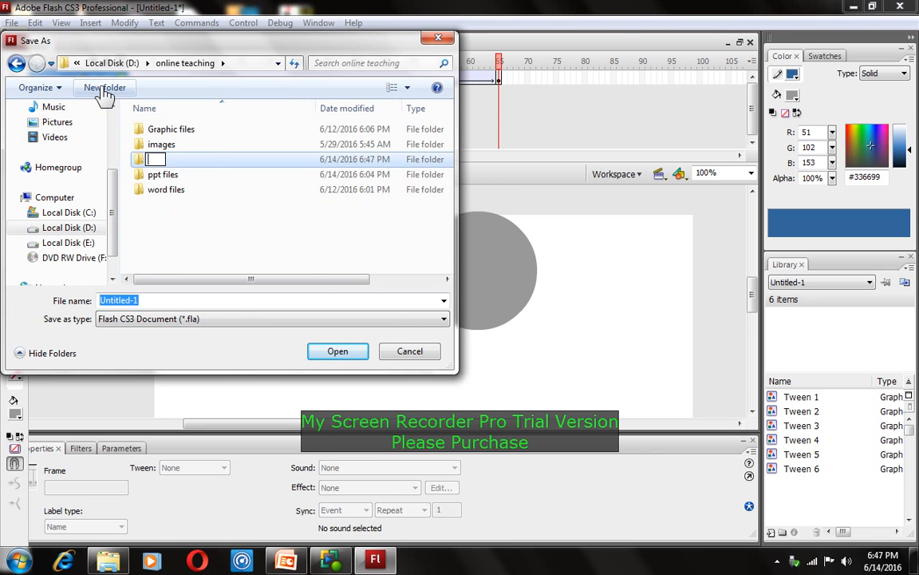
text(flash files)
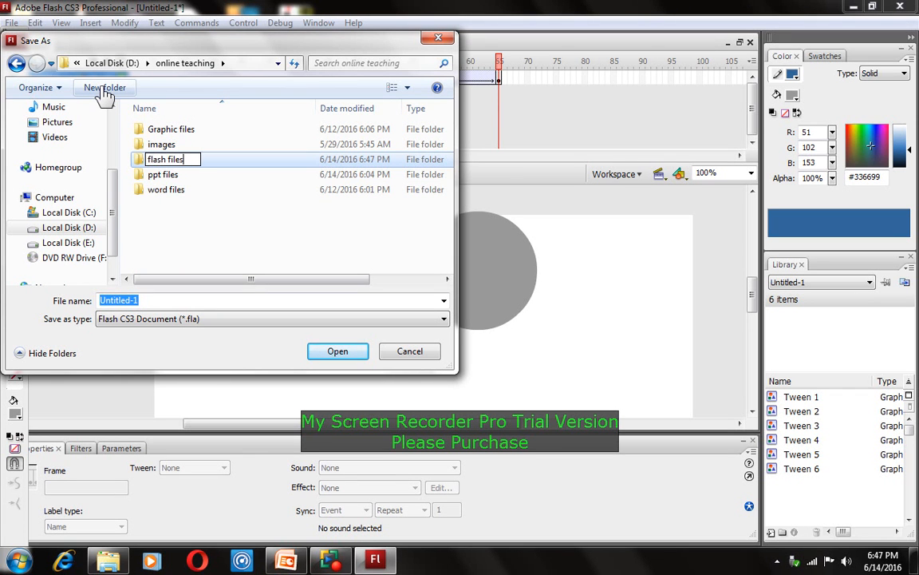
key(Return)
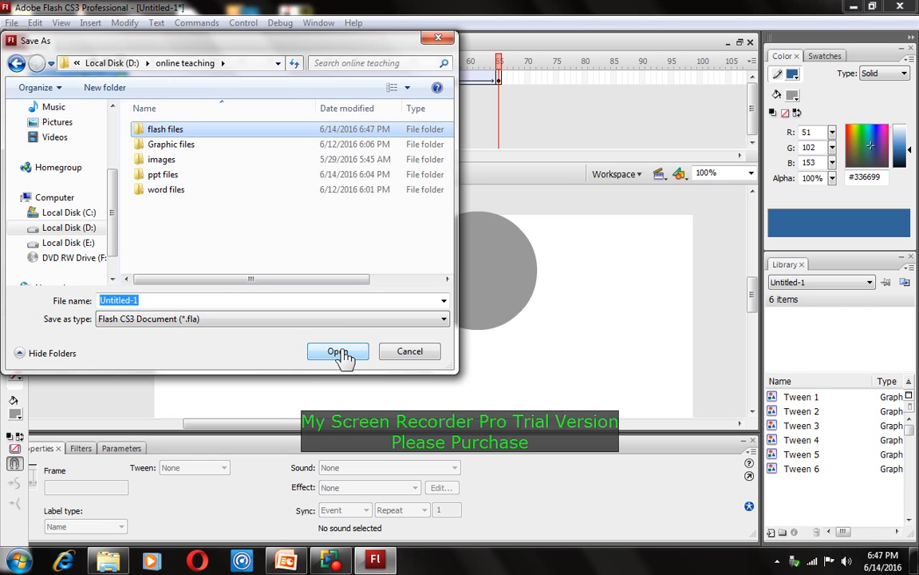
Save the document as 'tween animation' inside the flash files folder
click(166, 300)
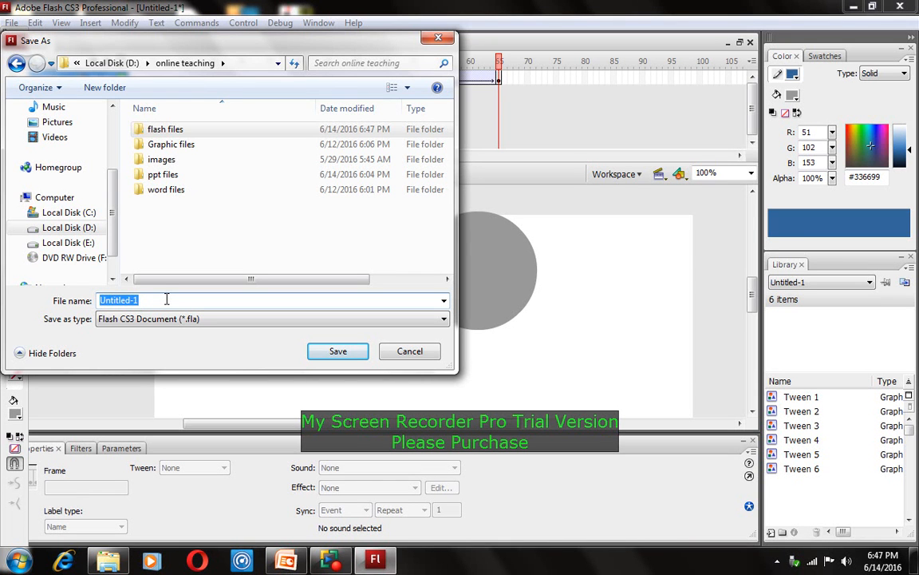
key(BackSpace)
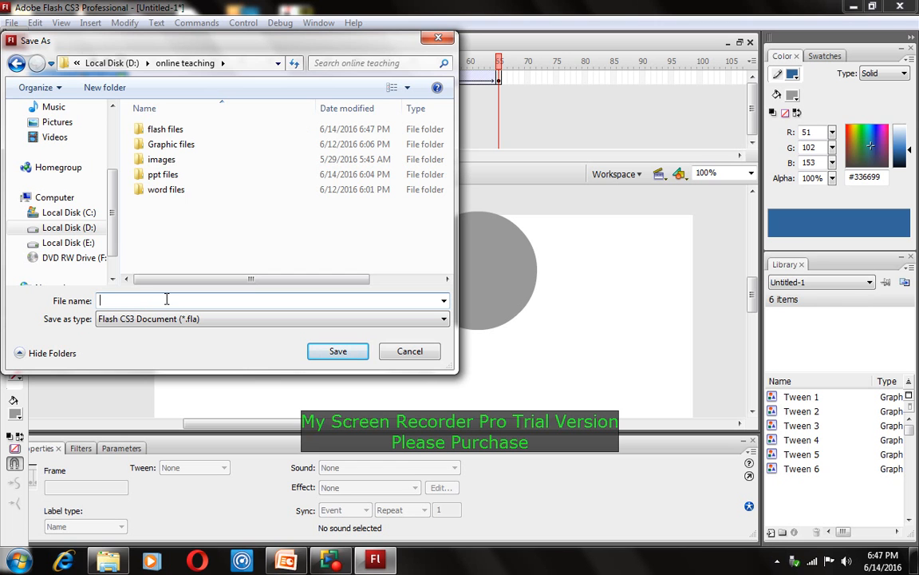
text(tween animation)
click(152, 134)
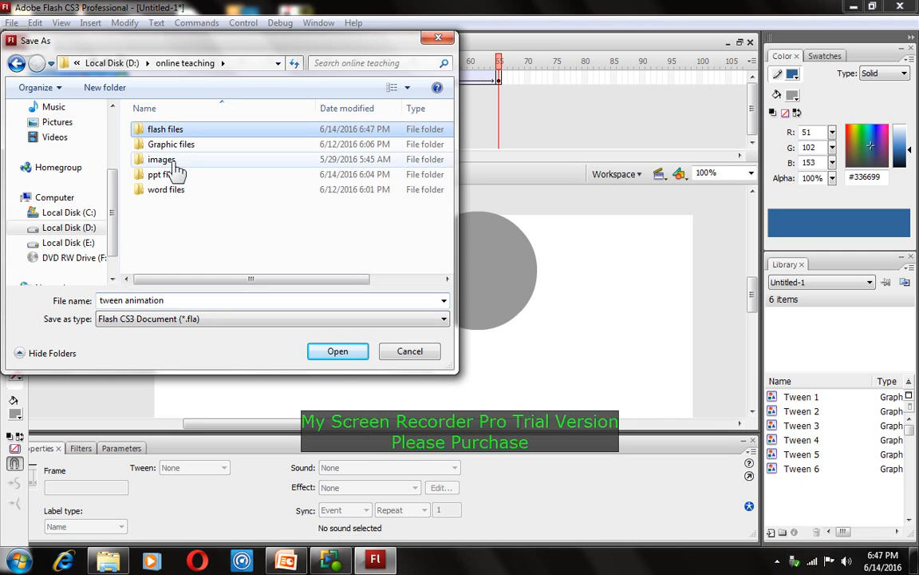
click(336, 352)
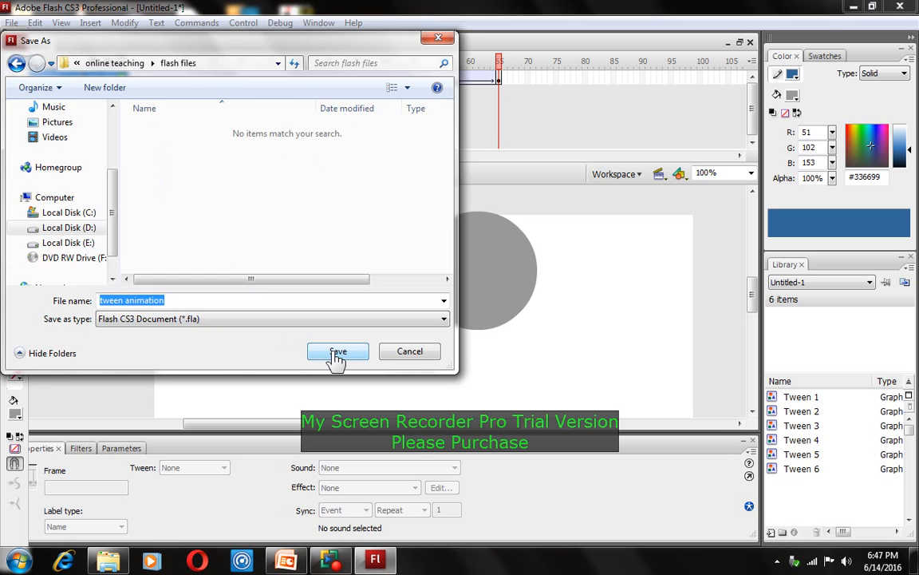
click(336, 356)
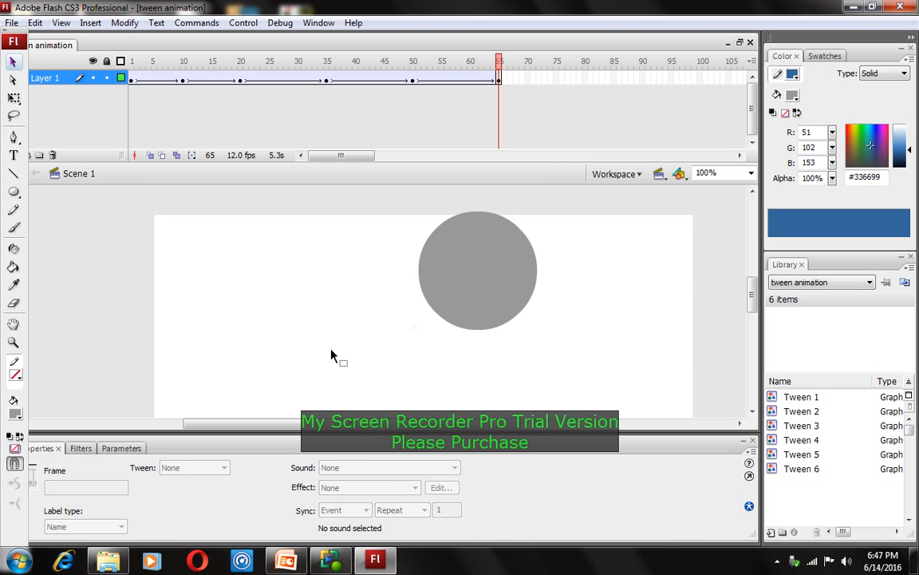
Confirm 'tween animation' is in D:\online teaching\flash files via Explorer, then return to Flash
click(852, 7)
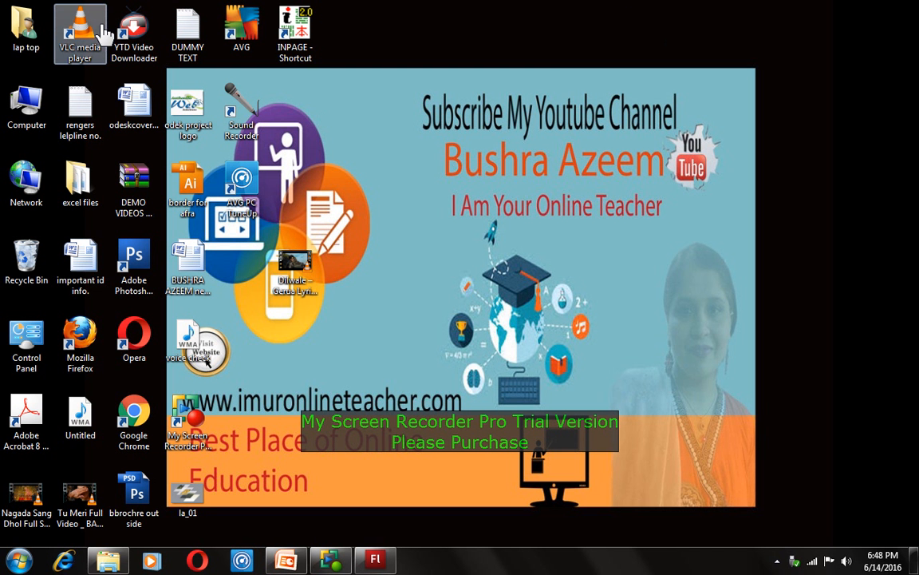
double_click(35, 104)
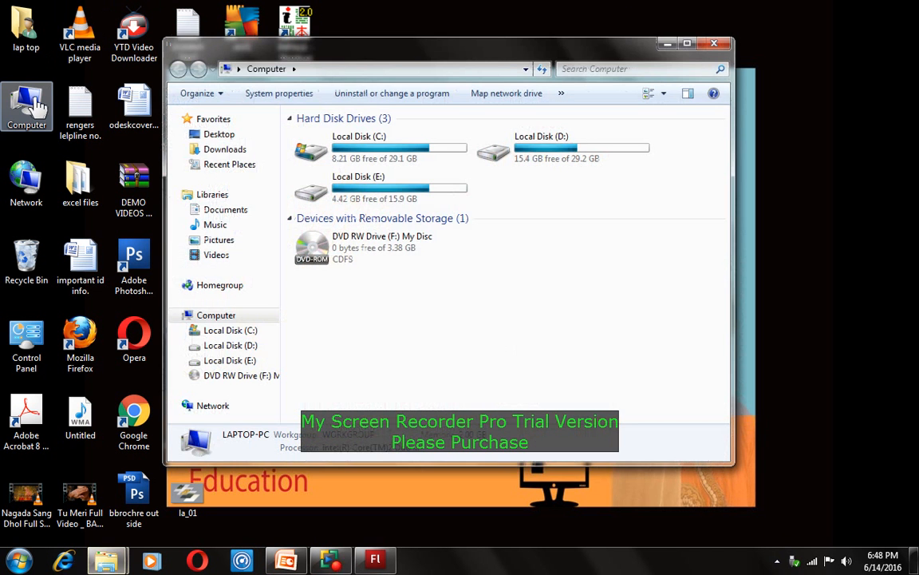
click(495, 155)
double_click(494, 155)
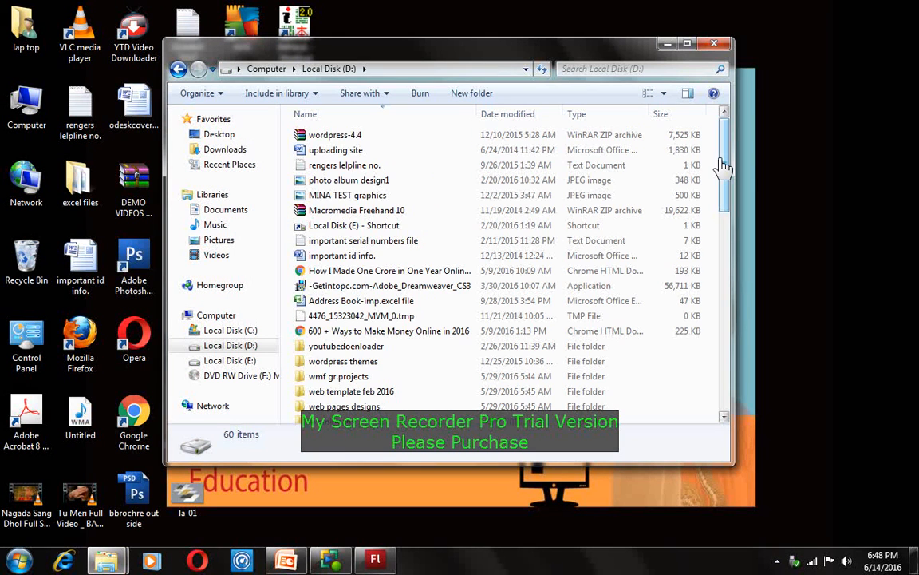
drag(722, 159, 736, 231)
click(378, 345)
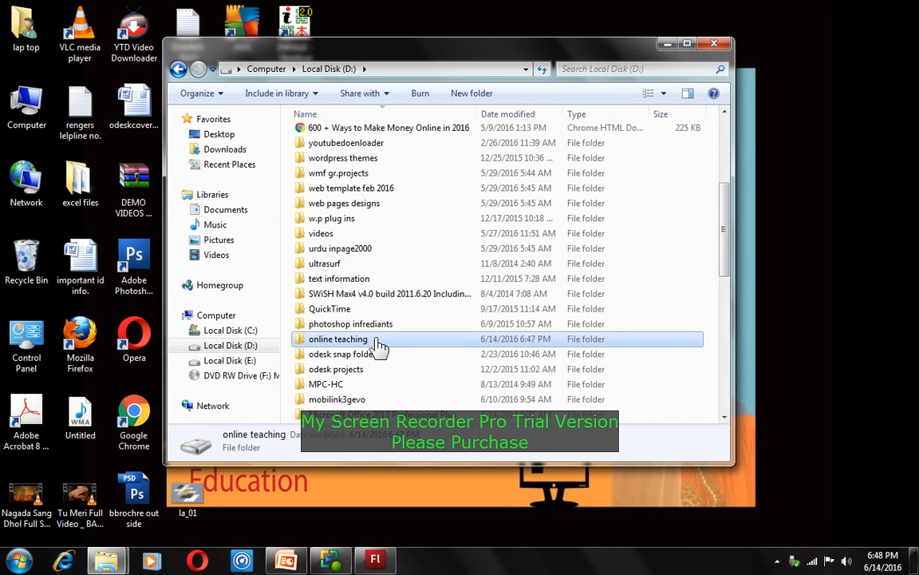
double_click(378, 345)
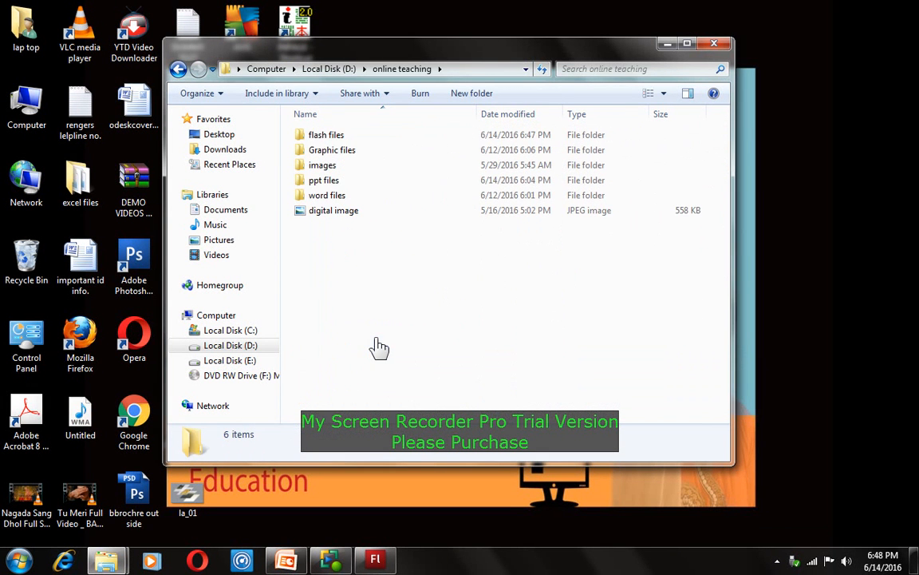
double_click(336, 144)
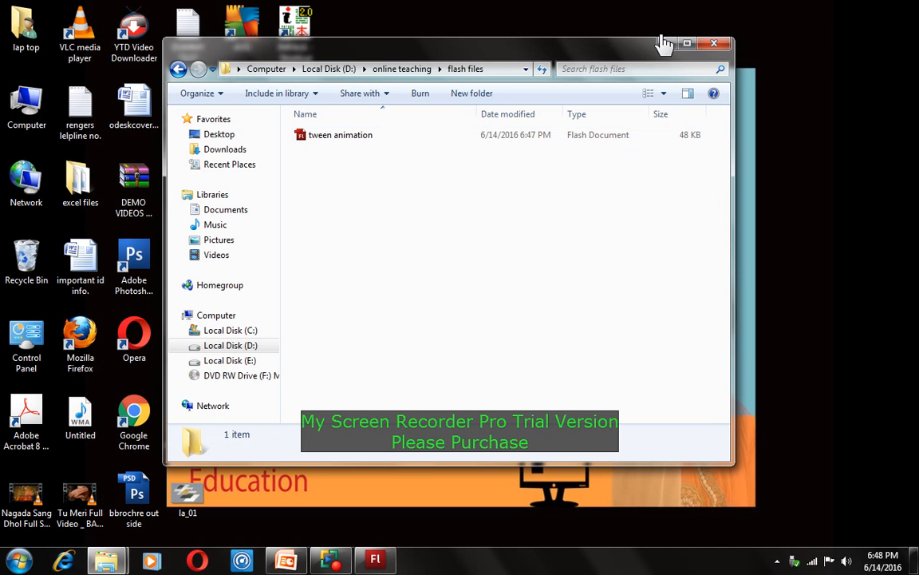
click(371, 561)
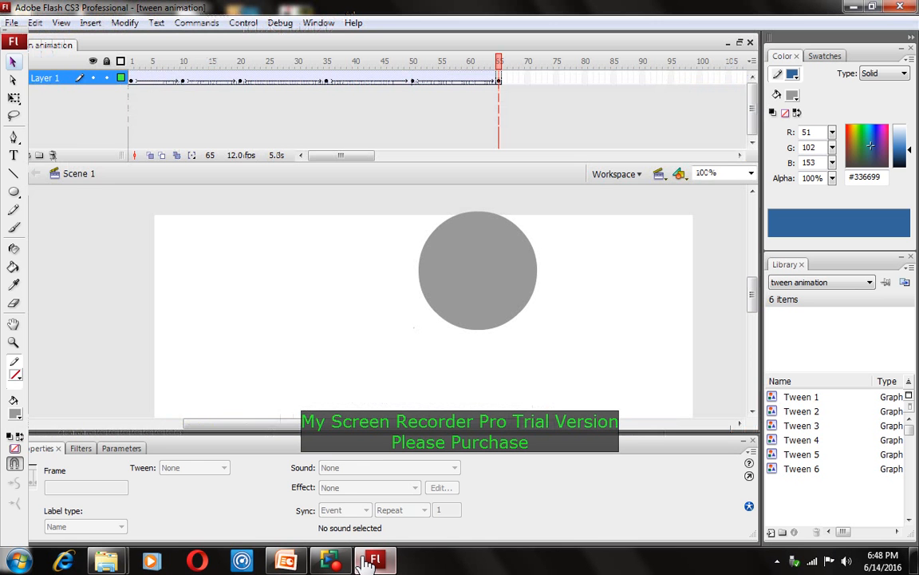
Publish the 'tween animation' document to SWF and HTML from the File menu
click(12, 23)
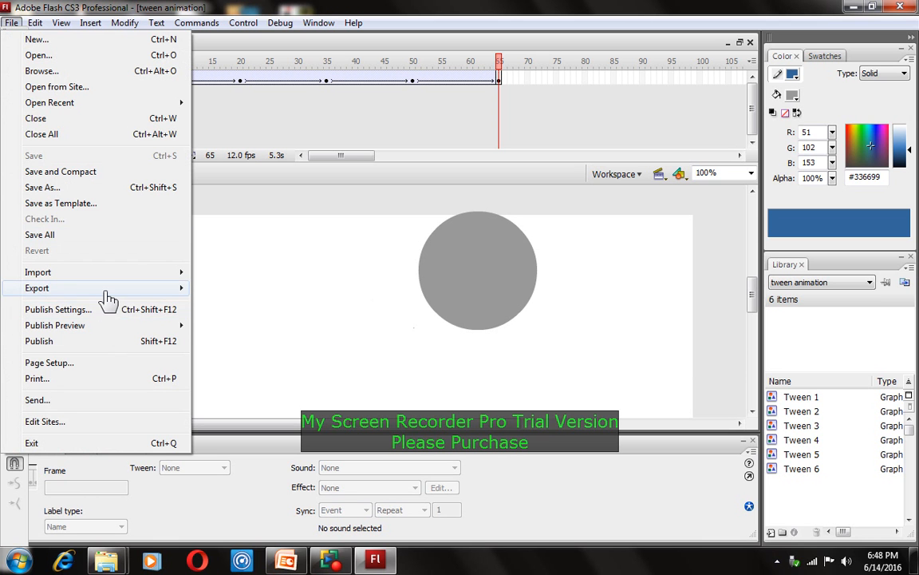
mouse_move(112, 273)
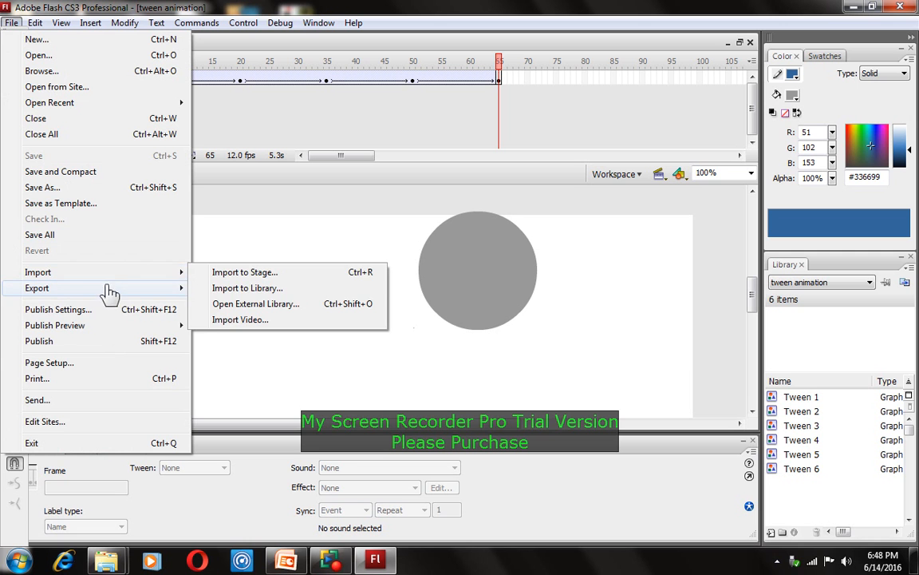
mouse_move(110, 297)
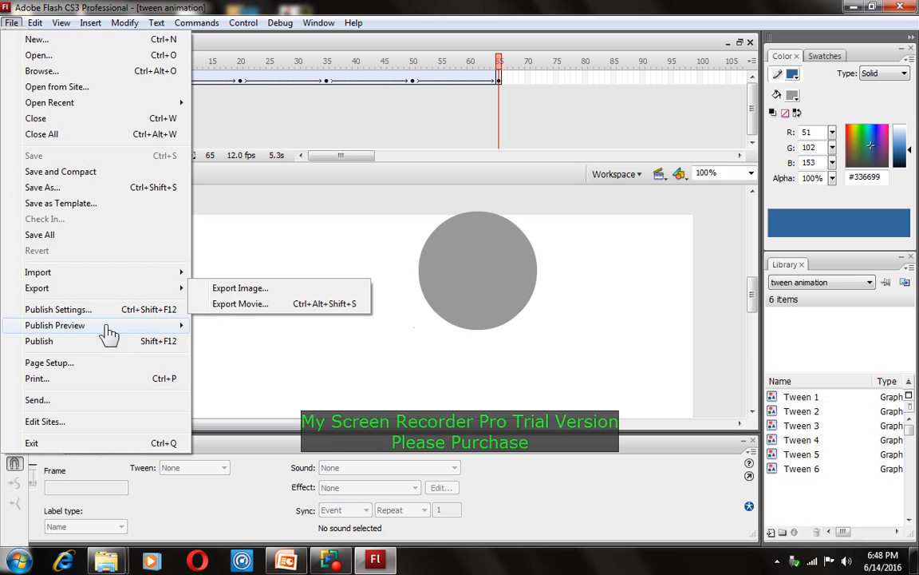
mouse_move(110, 331)
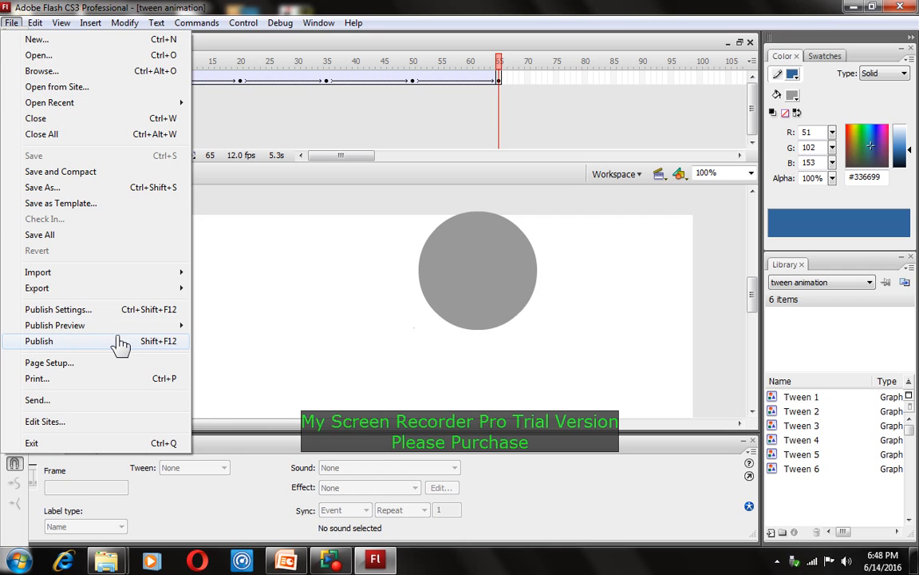
click(121, 342)
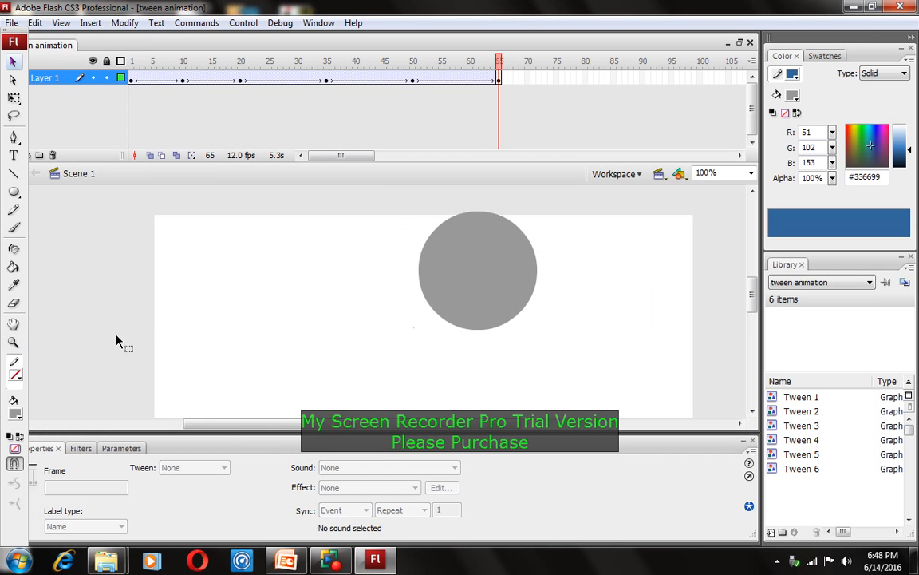
Minimize Flash to confirm the tween animation HTML page and 1 KB Flash Movie, then restore Flash
click(852, 7)
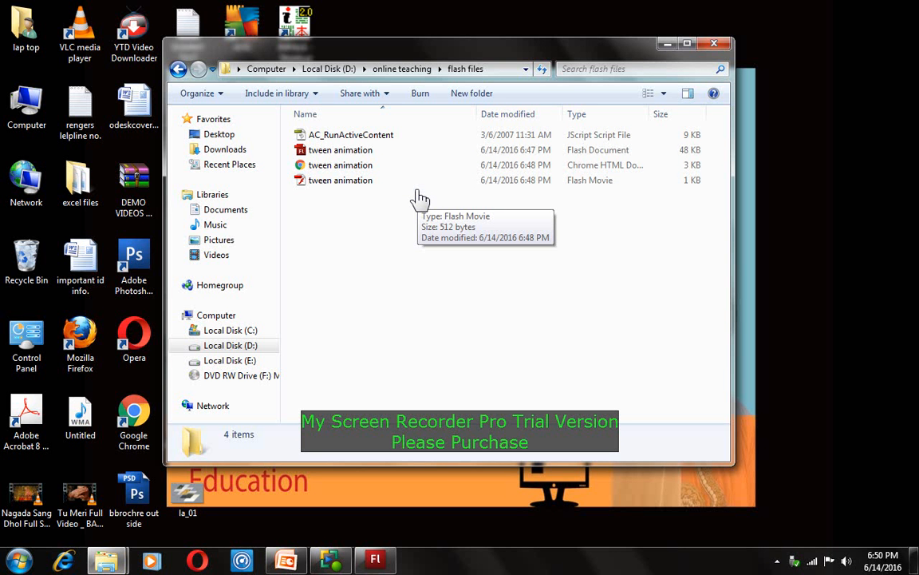
click(377, 563)
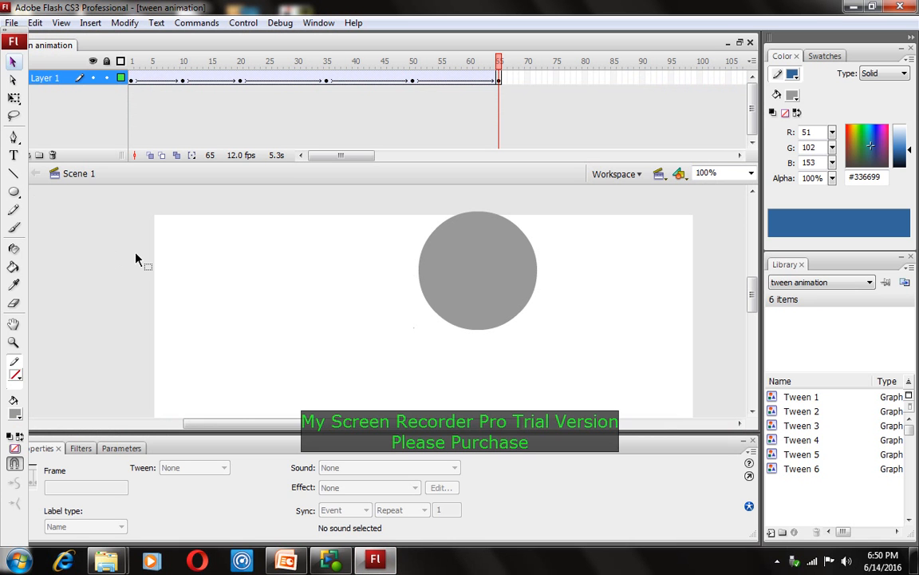
Browse the File and View menus, then open the context menu for timeline frame 65
click(12, 23)
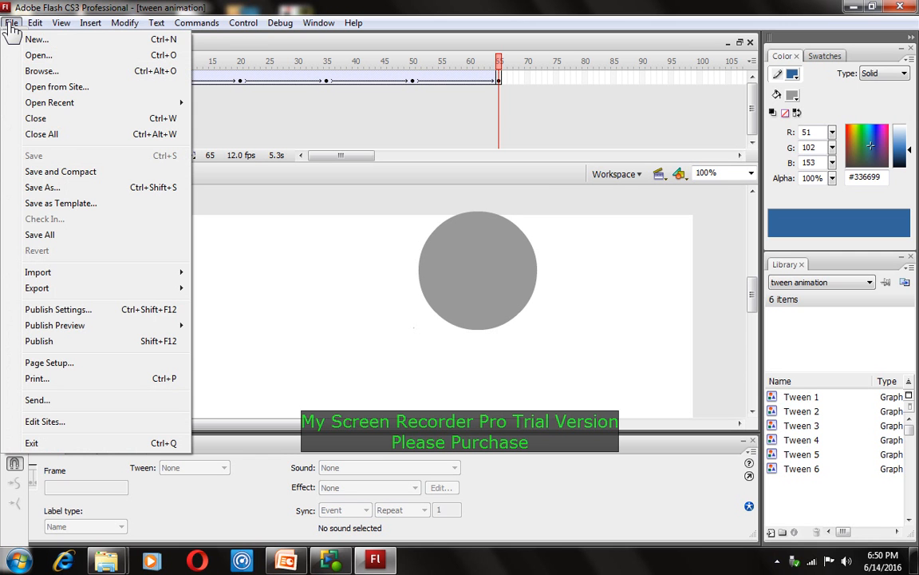
mouse_move(60, 22)
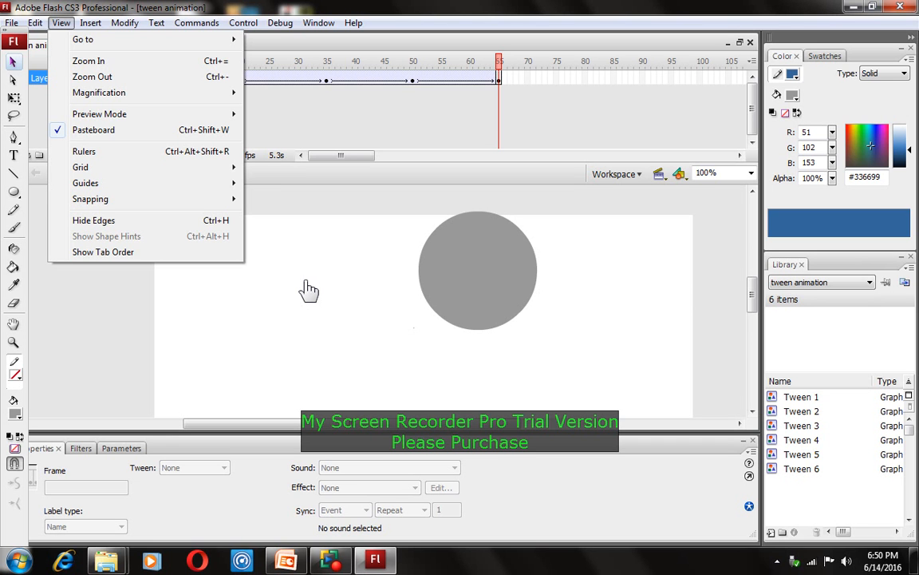
click(501, 81)
right_click(500, 80)
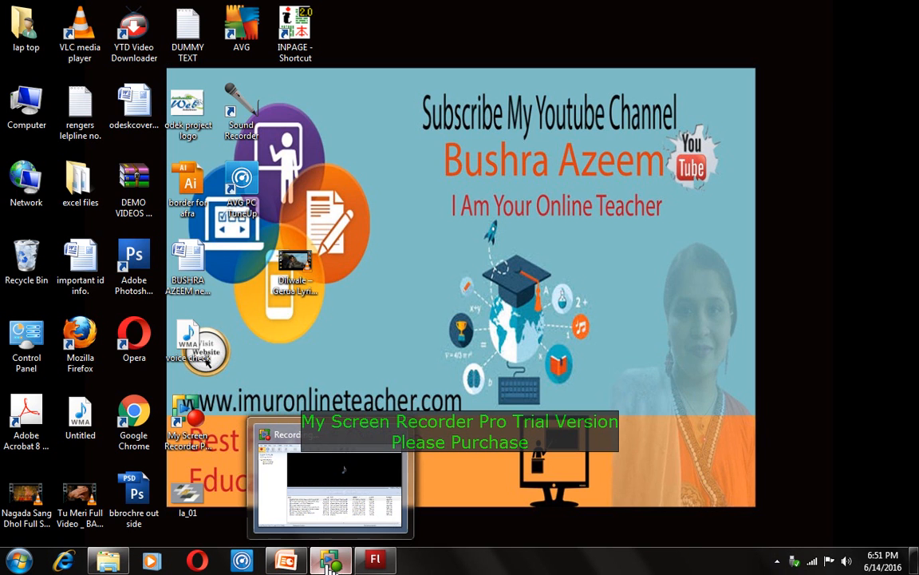
Switch to the My Screen Recorder Pro window from the taskbar
click(330, 565)
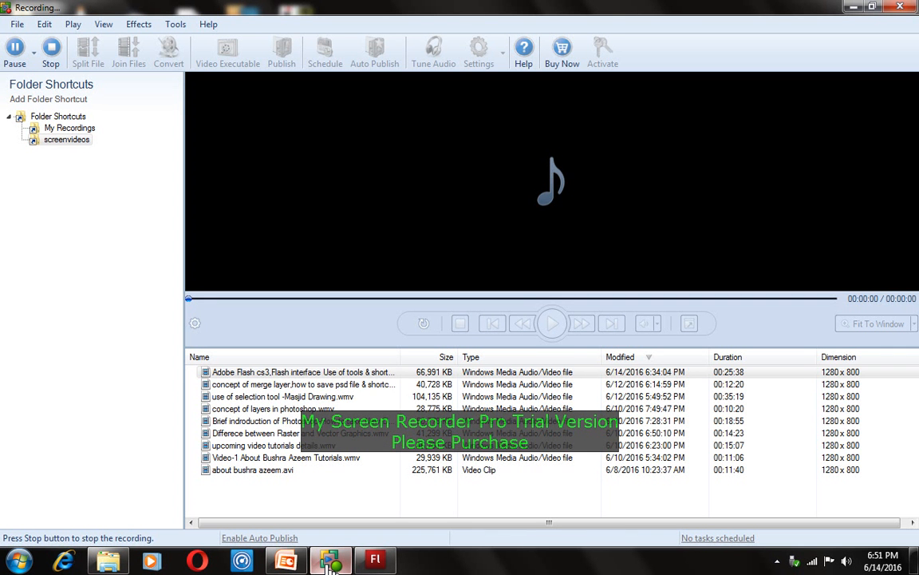